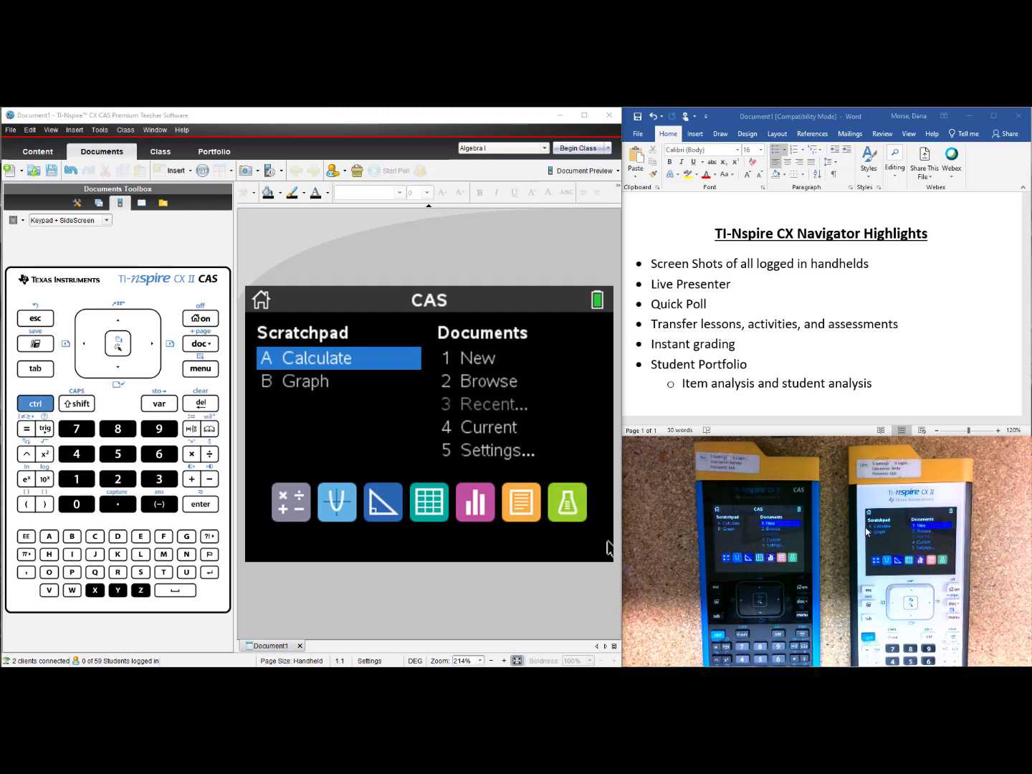
Step: Begin the Algebra I class session from the class workspace and return to the open document
{"action": "left_click", "coordinate": [162, 152]}
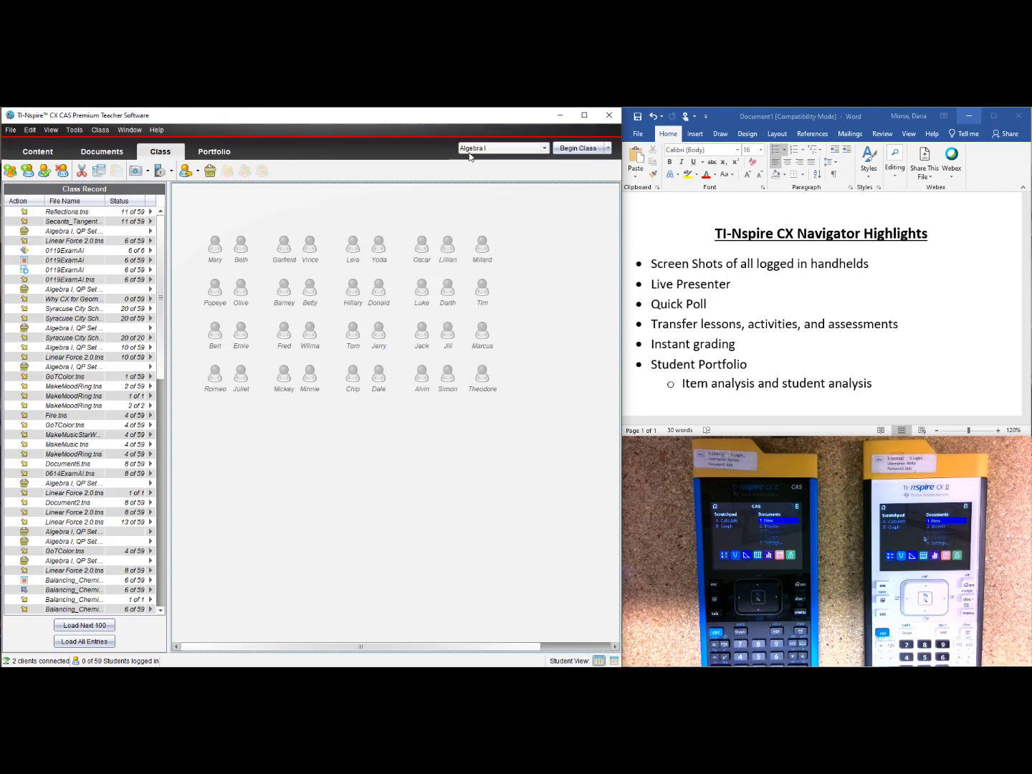
{"action": "left_click", "coordinate": [563, 154]}
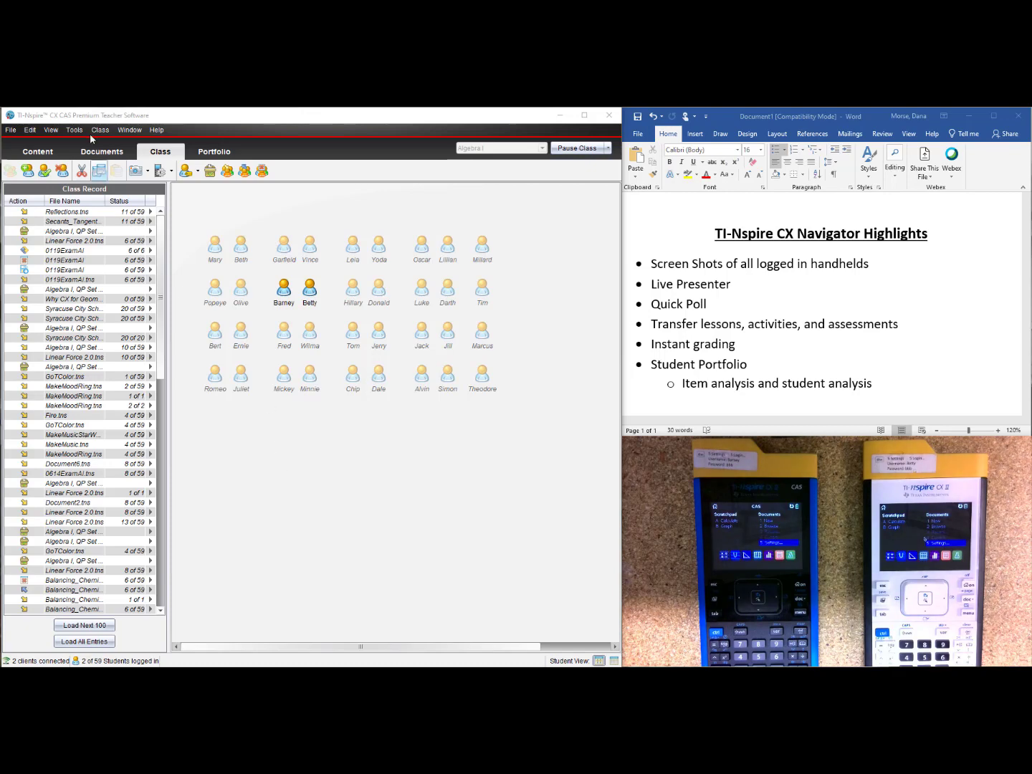
{"action": "left_click", "coordinate": [99, 154]}
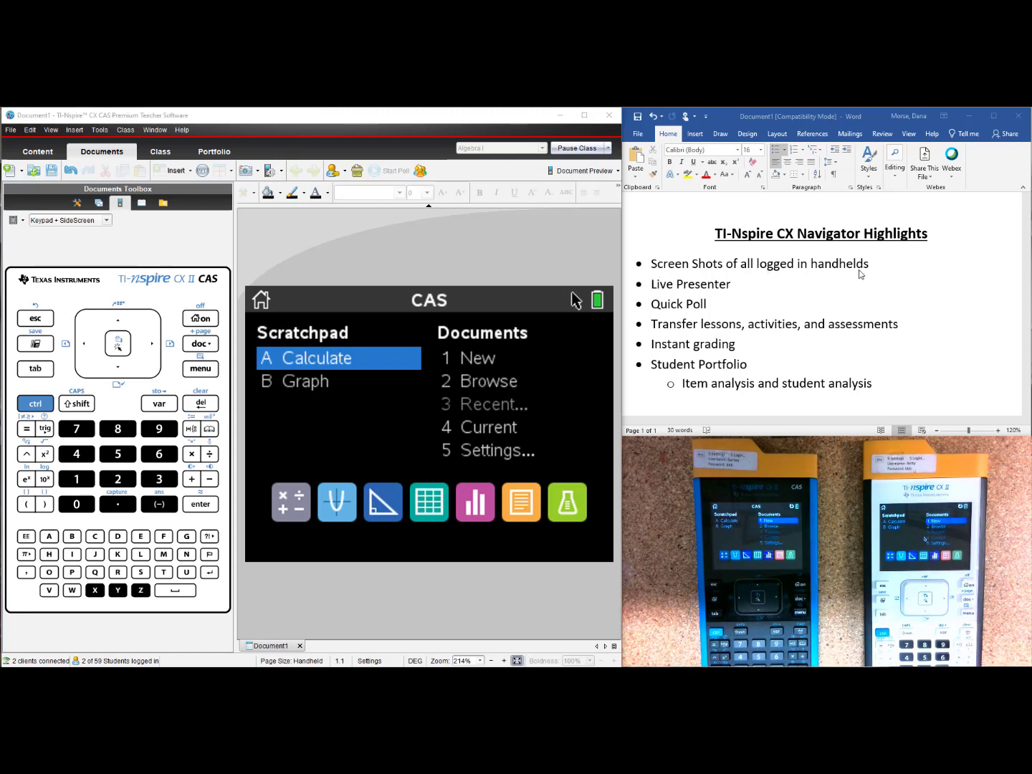
Step: Start a class screen capture of the whole class, limited to the students who are logged in
{"action": "left_click", "coordinate": [245, 174]}
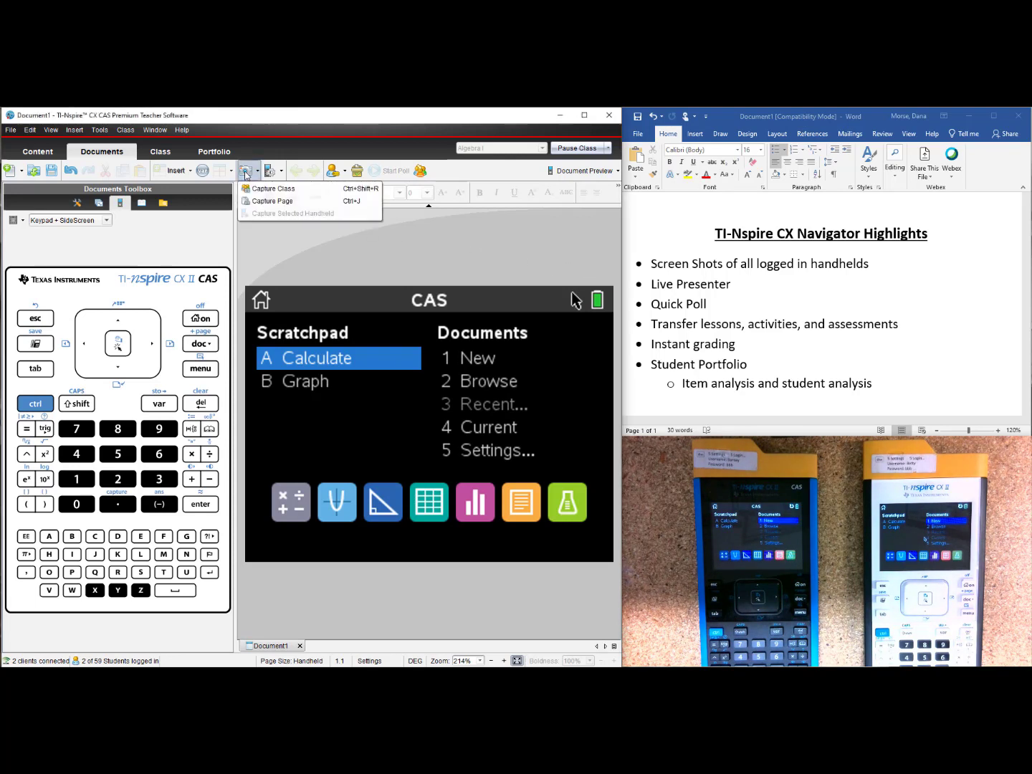
{"action": "left_click", "coordinate": [246, 189]}
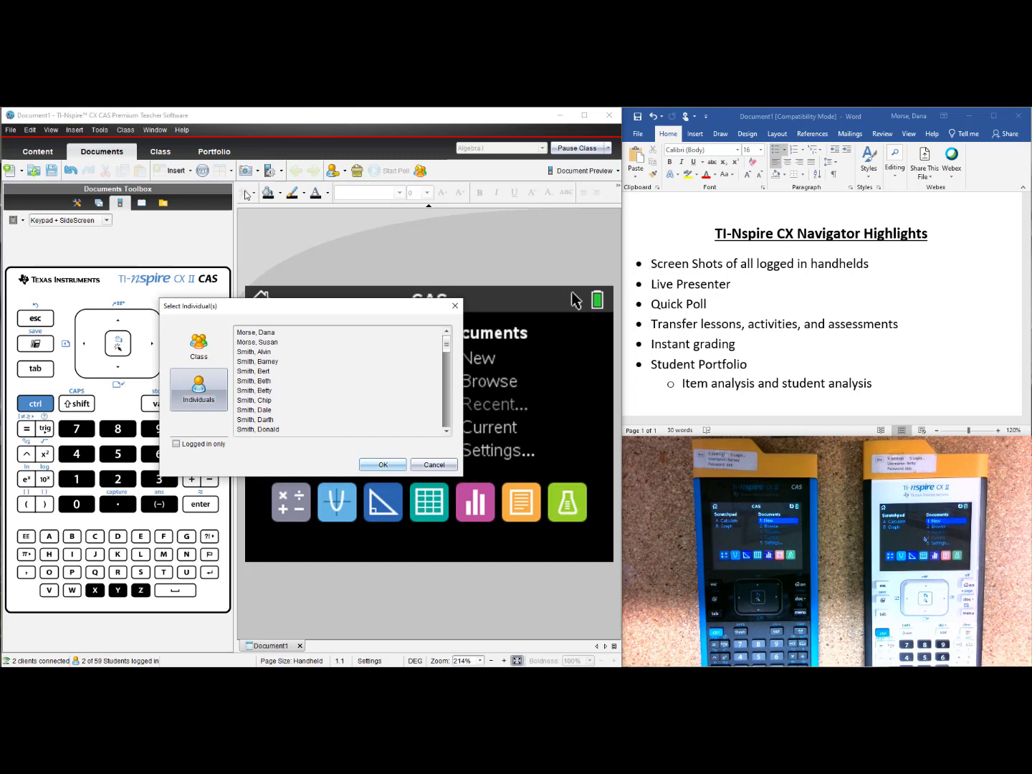
{"action": "left_click", "coordinate": [207, 345]}
{"action": "left_click", "coordinate": [203, 444]}
{"action": "left_click", "coordinate": [384, 465]}
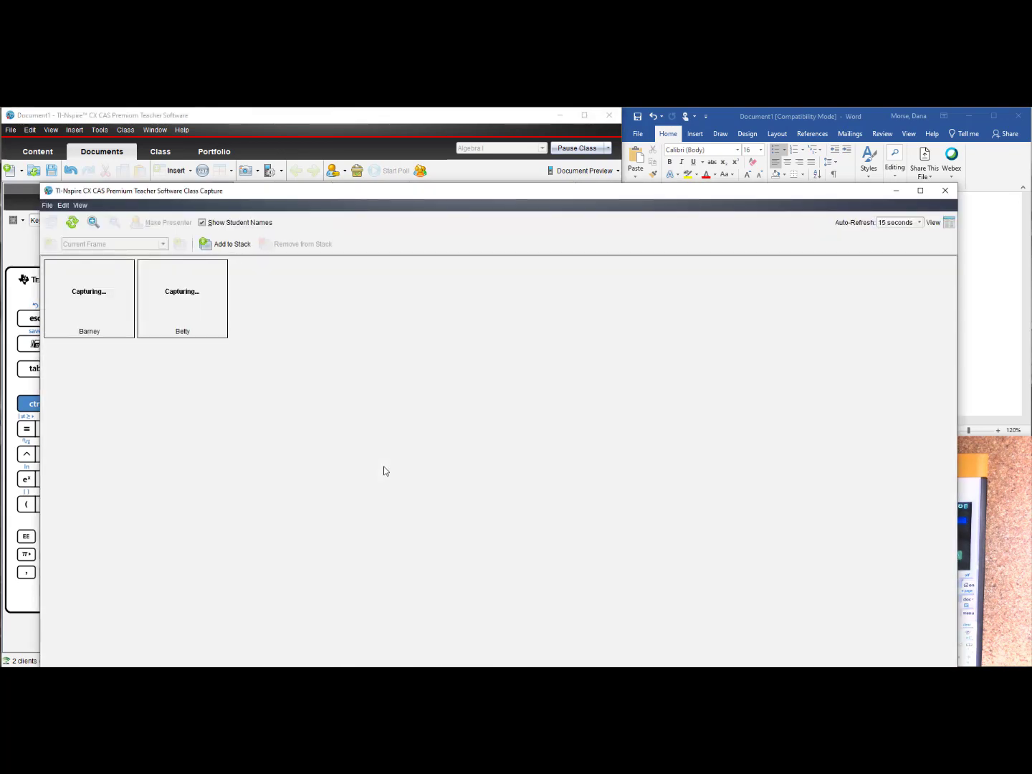
Step: Enlarge the captured handheld screens and refresh the class capture
{"action": "left_click", "coordinate": [92, 223]}
{"action": "left_click", "coordinate": [93, 223]}
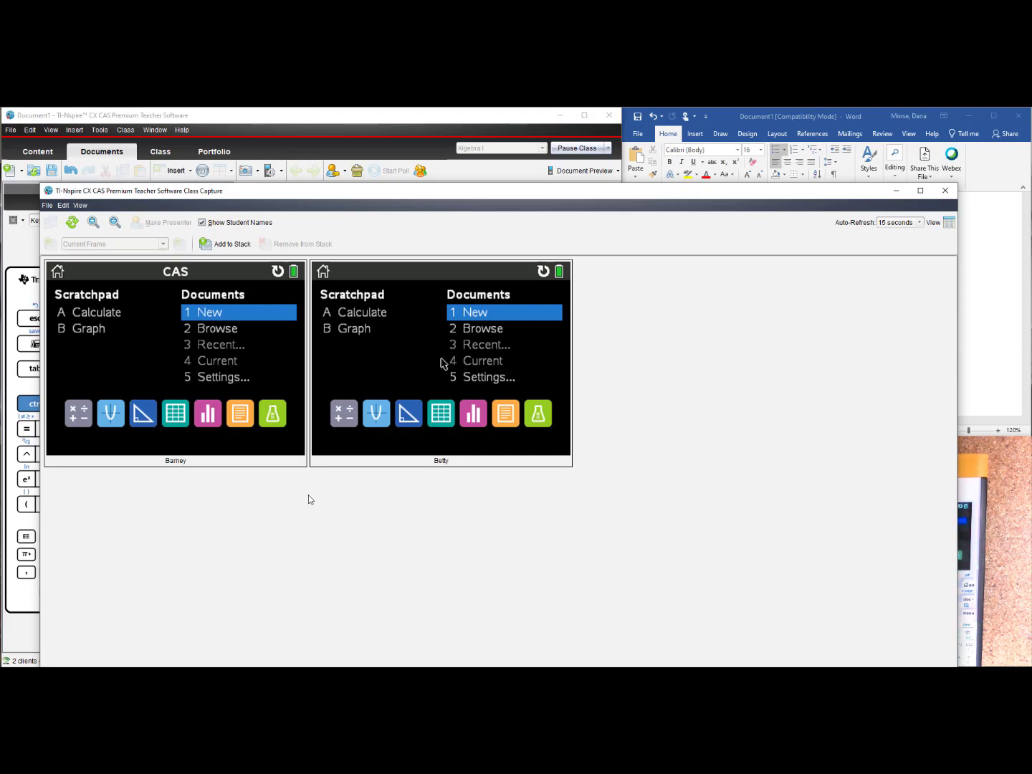
{"action": "left_click", "coordinate": [71, 223]}
{"action": "left_click", "coordinate": [70, 225]}
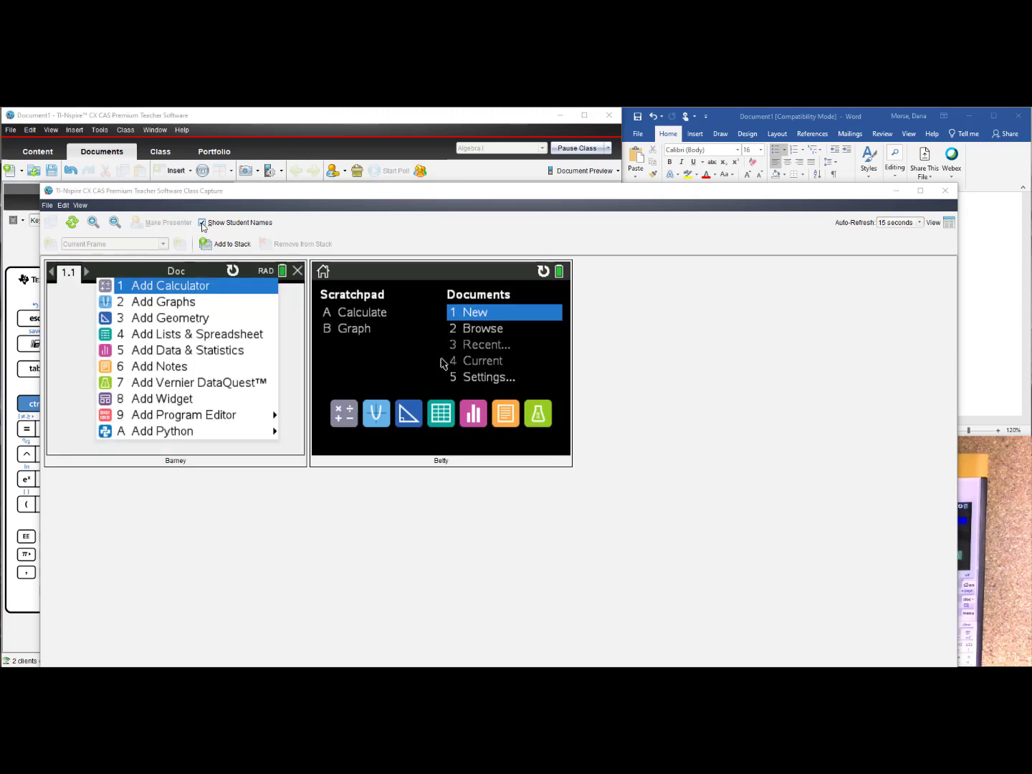
Step: Hide the student names under the captured screens, refresh the capture, and show the names again
{"action": "left_click", "coordinate": [202, 223]}
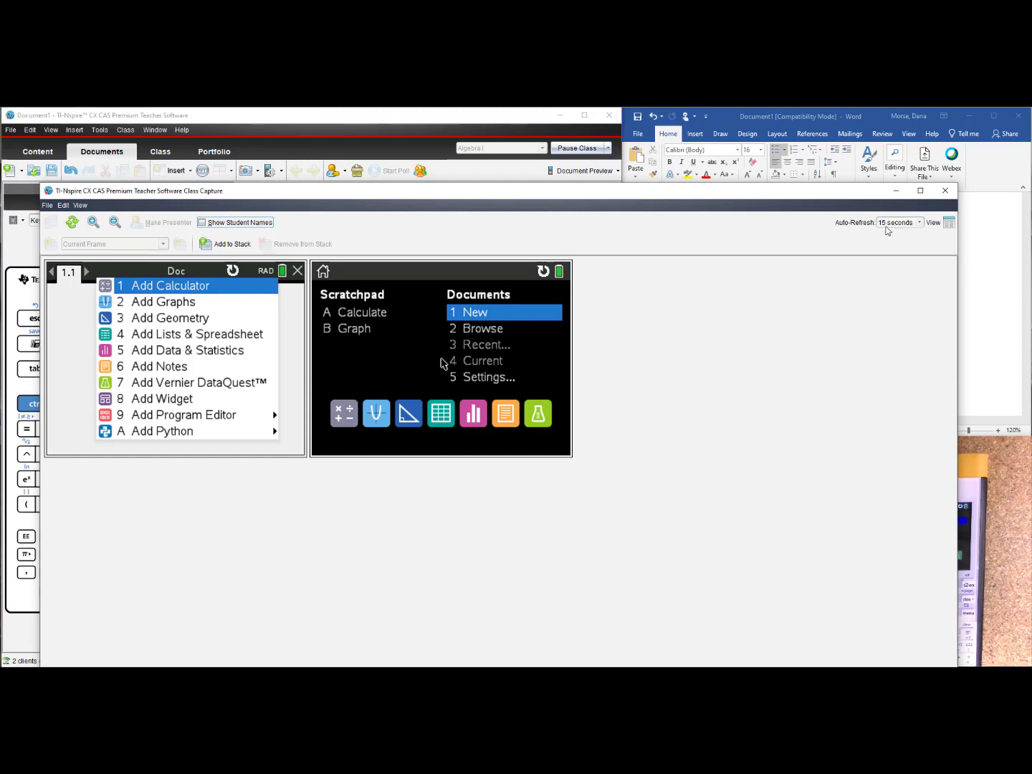
{"action": "left_click", "coordinate": [72, 223]}
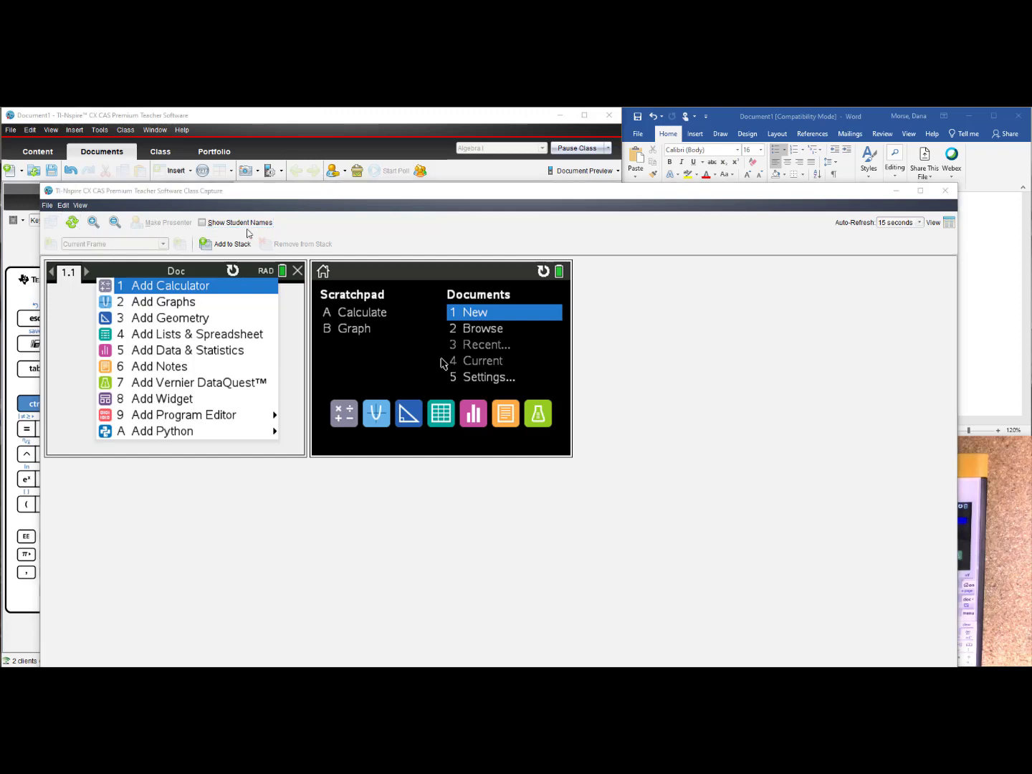
{"action": "left_click", "coordinate": [202, 223]}
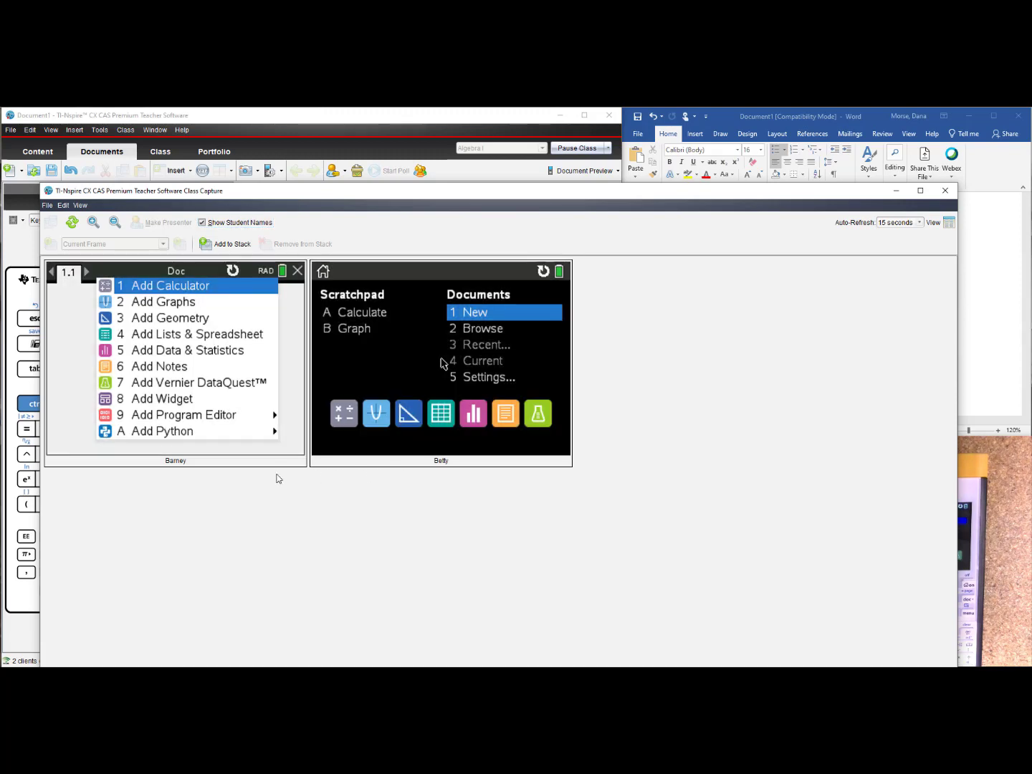
Step: Make the first captured student the live presenter, and narrow and reposition the presenter window over the document workspace
{"action": "left_click", "coordinate": [290, 375]}
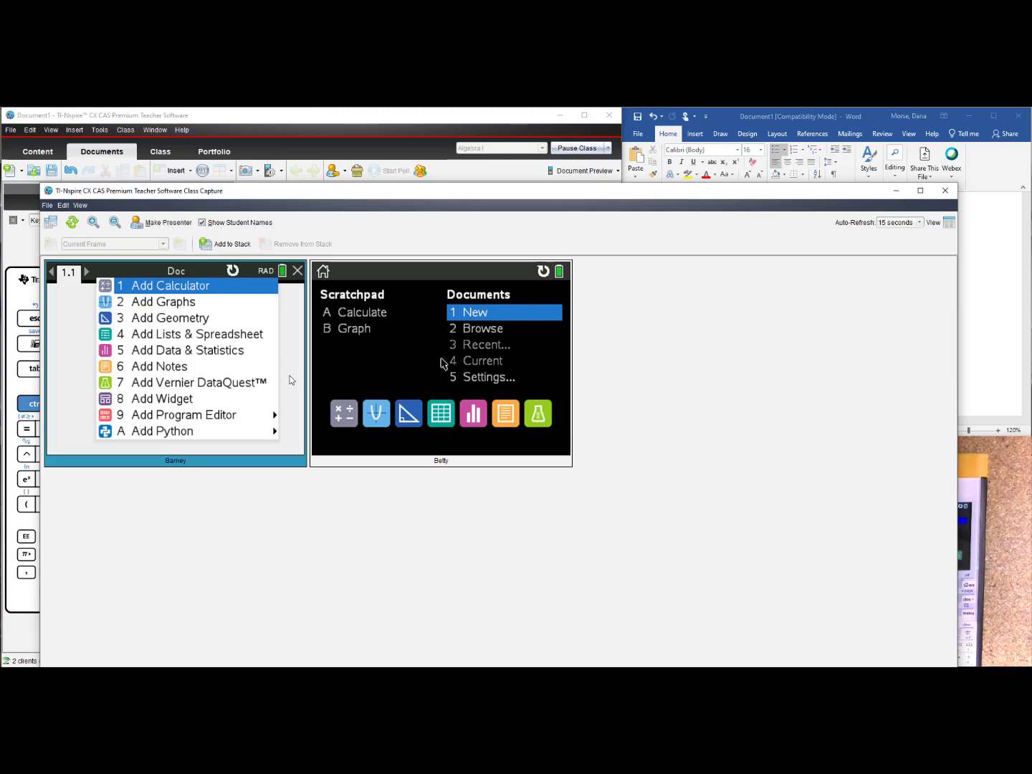
{"action": "left_click", "coordinate": [150, 225]}
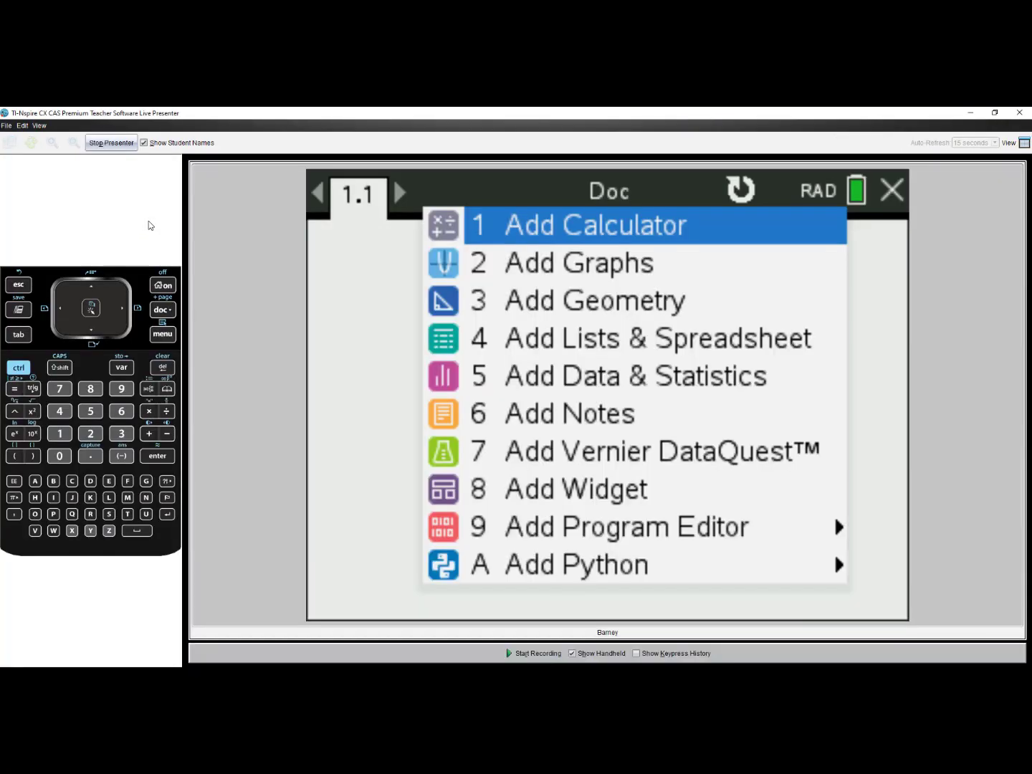
{"action": "left_click_drag", "start_coordinate": [550, 114], "coordinate": [442, 165]}
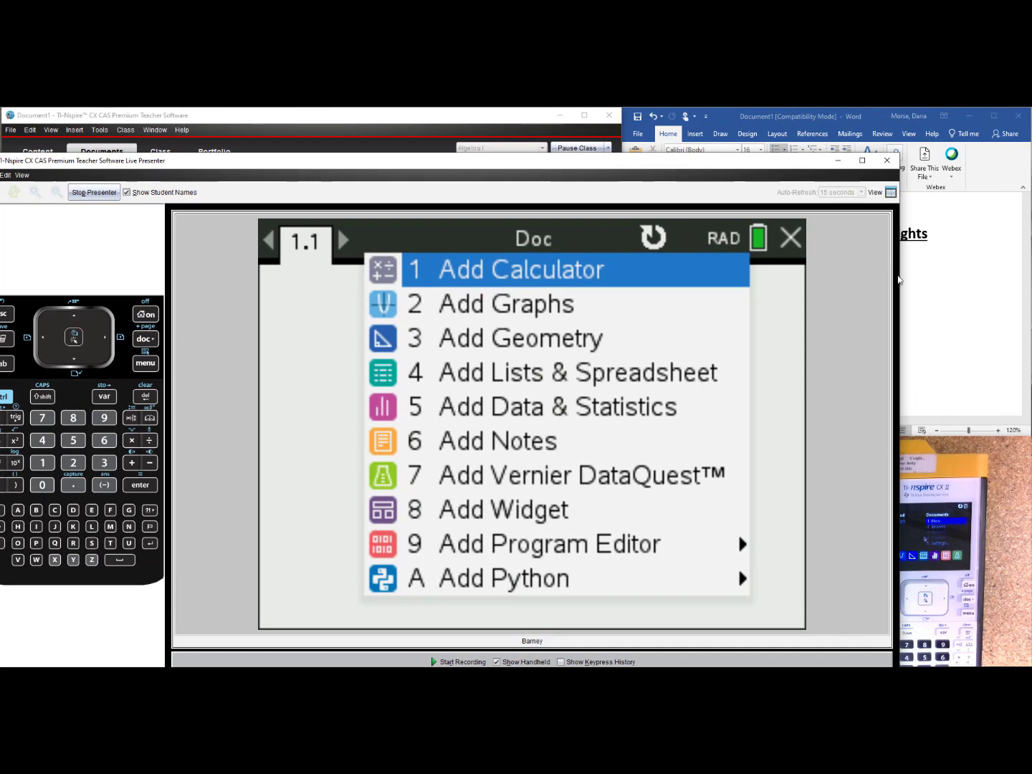
{"action": "left_click_drag", "start_coordinate": [901, 280], "coordinate": [424, 291]}
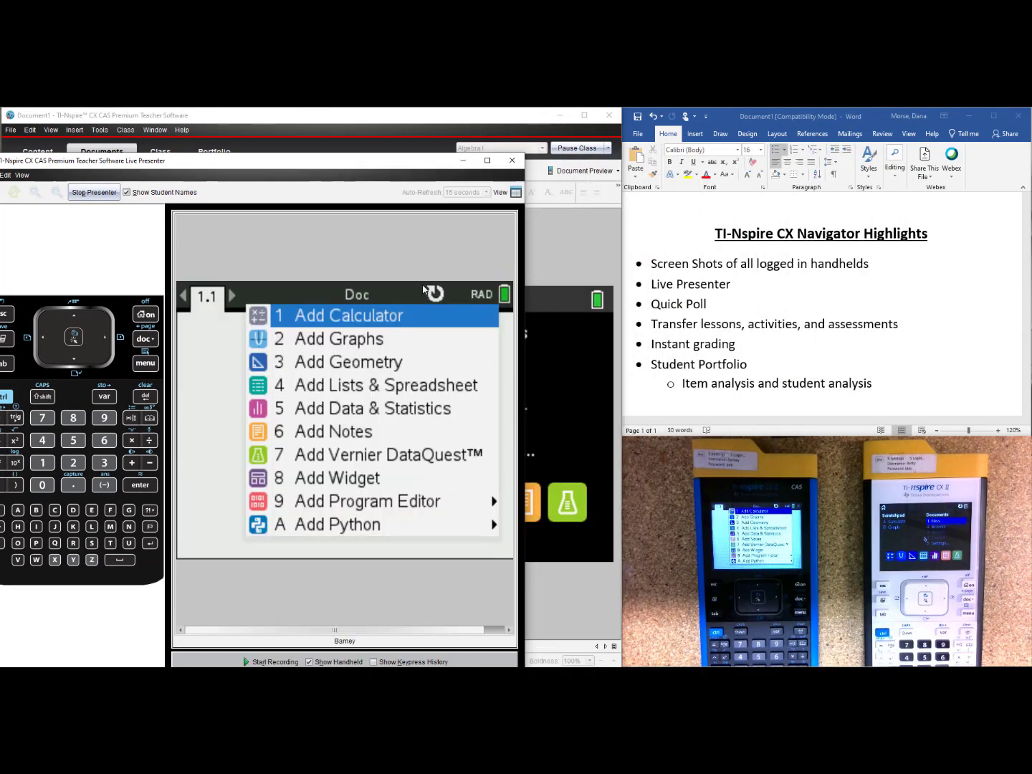
{"action": "left_click_drag", "start_coordinate": [352, 165], "coordinate": [399, 130]}
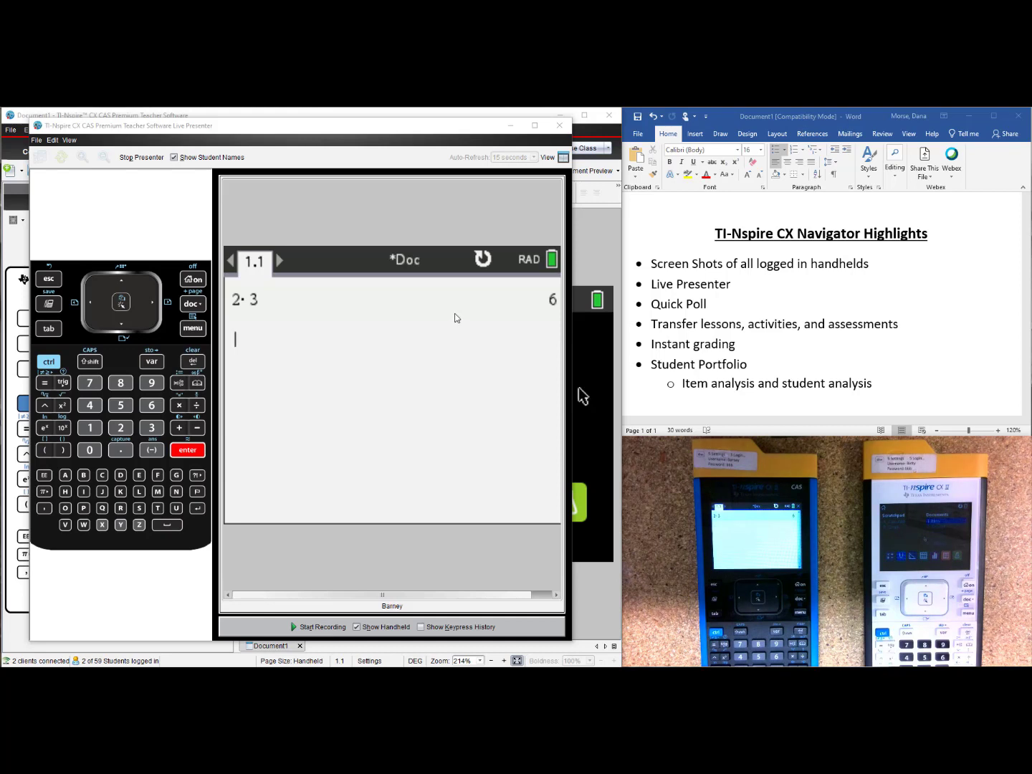
Step: Stop the live presentation and close the class capture window
{"action": "left_click", "coordinate": [141, 158]}
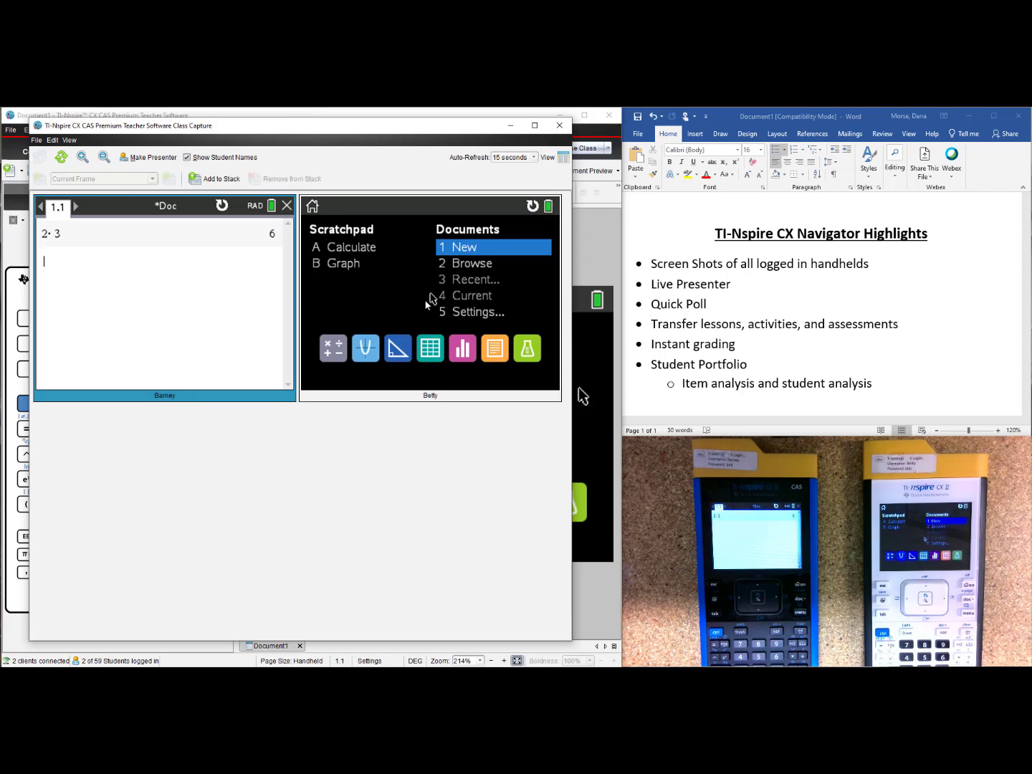
{"action": "left_click", "coordinate": [559, 126]}
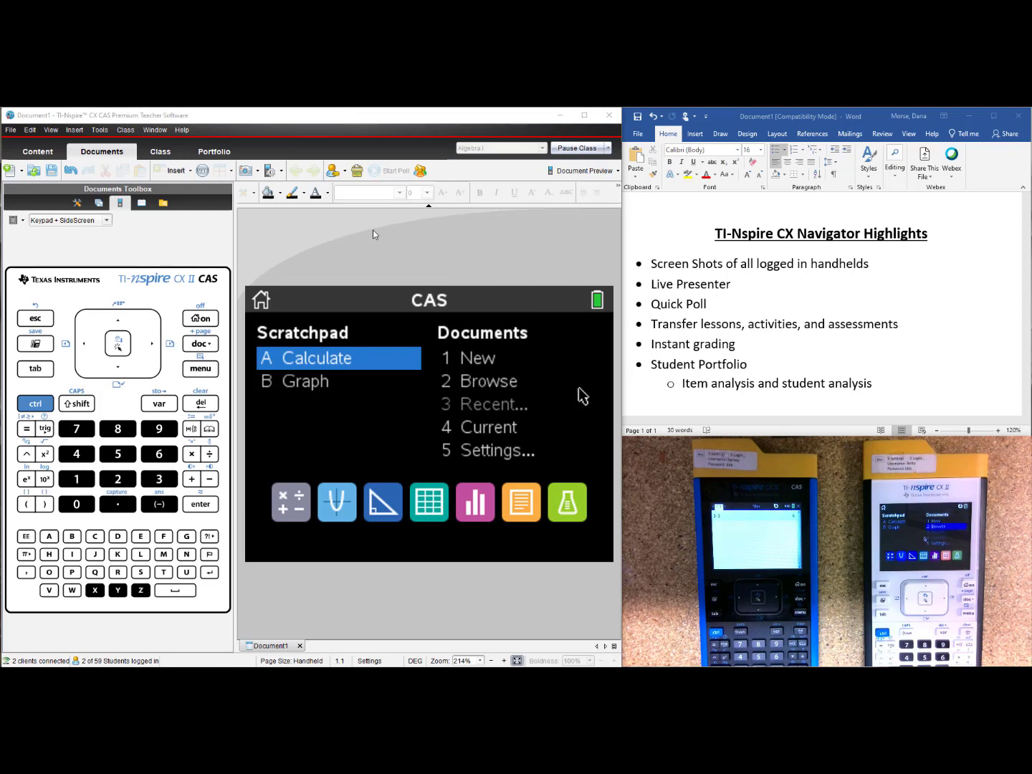
Step: Create a quick poll with an open-response Text Match question
{"action": "left_click", "coordinate": [357, 172]}
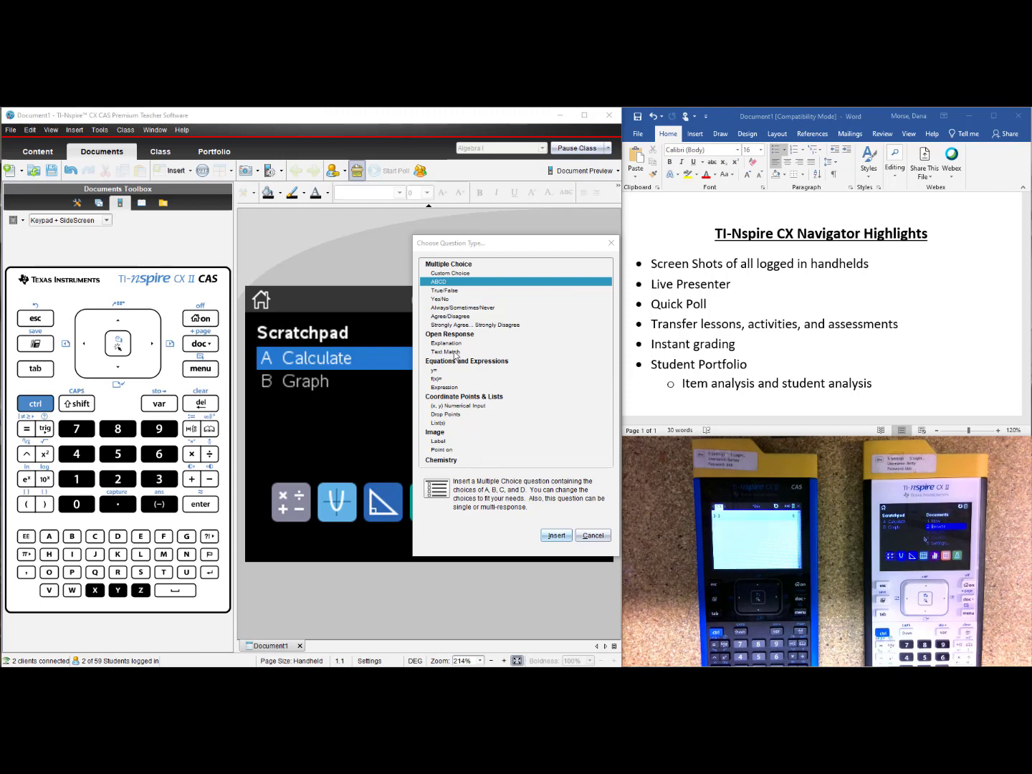
{"action": "left_click", "coordinate": [446, 352]}
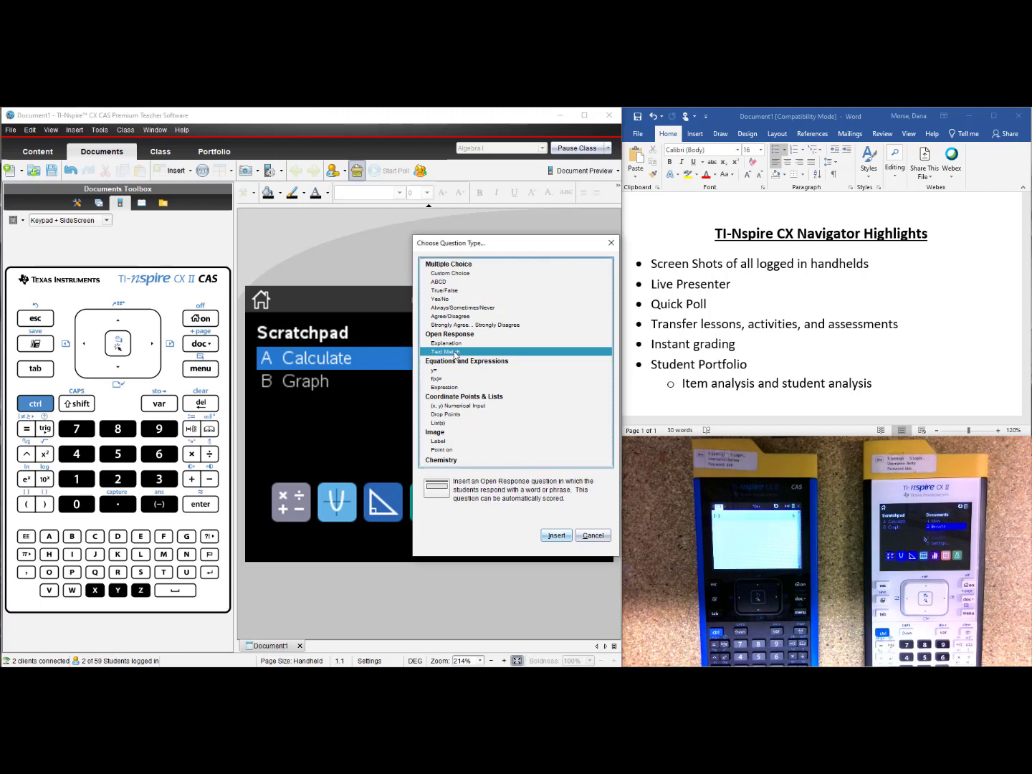
{"action": "left_click", "coordinate": [556, 536]}
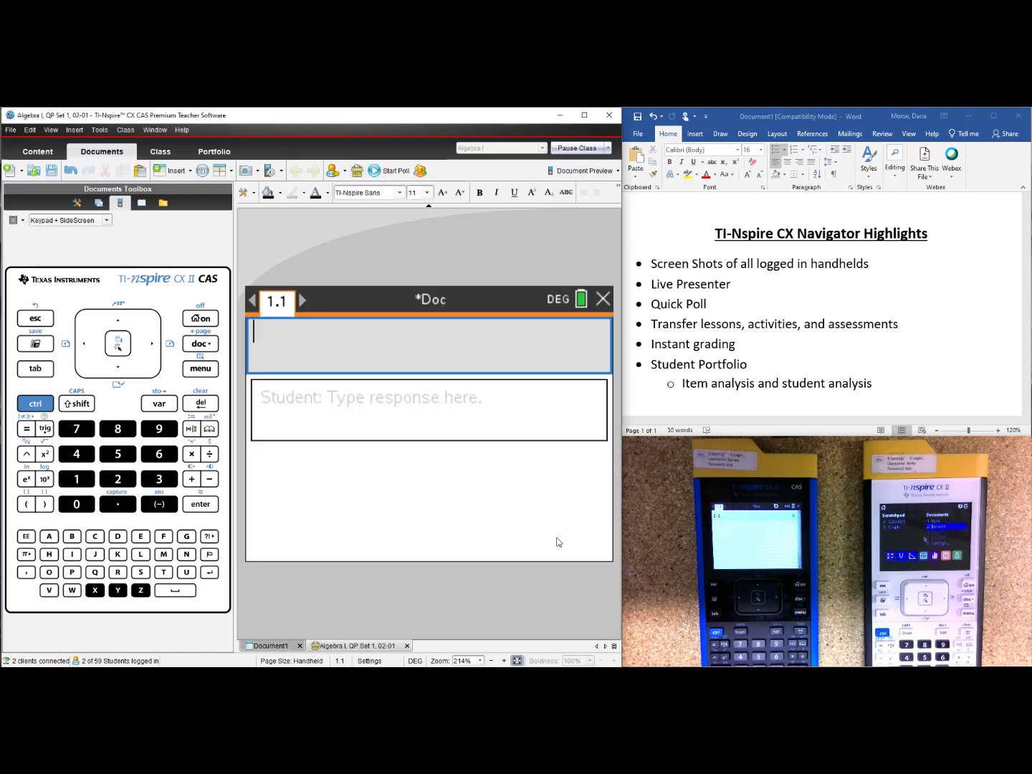
Step: Enter the question text "What is the slope of the line with the equation y=2x+3?"
{"action": "type", "text": "W"}
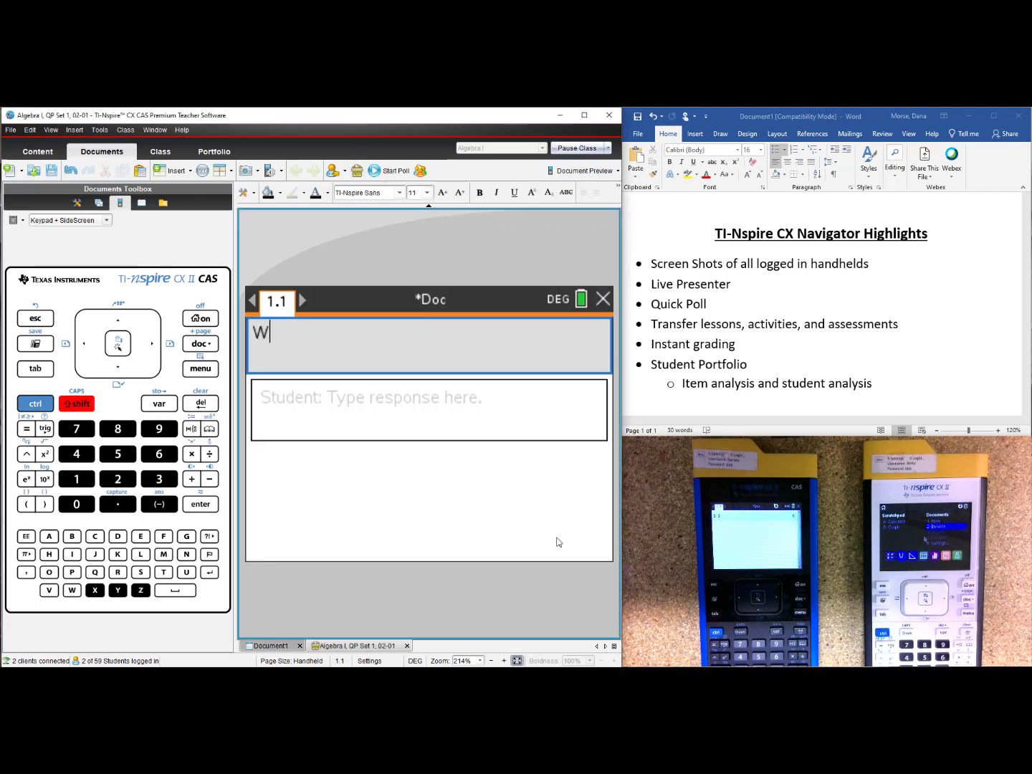
{"action": "type", "text": "hat is the"}
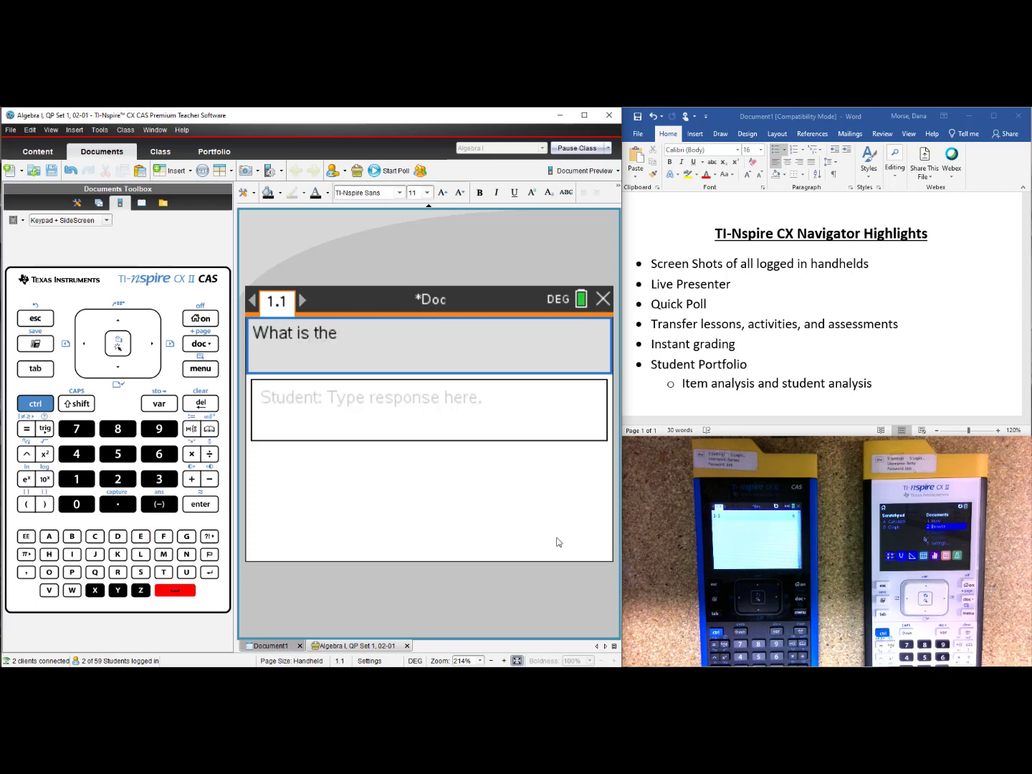
{"action": "type", "text": " slope of the line with the equation y="}
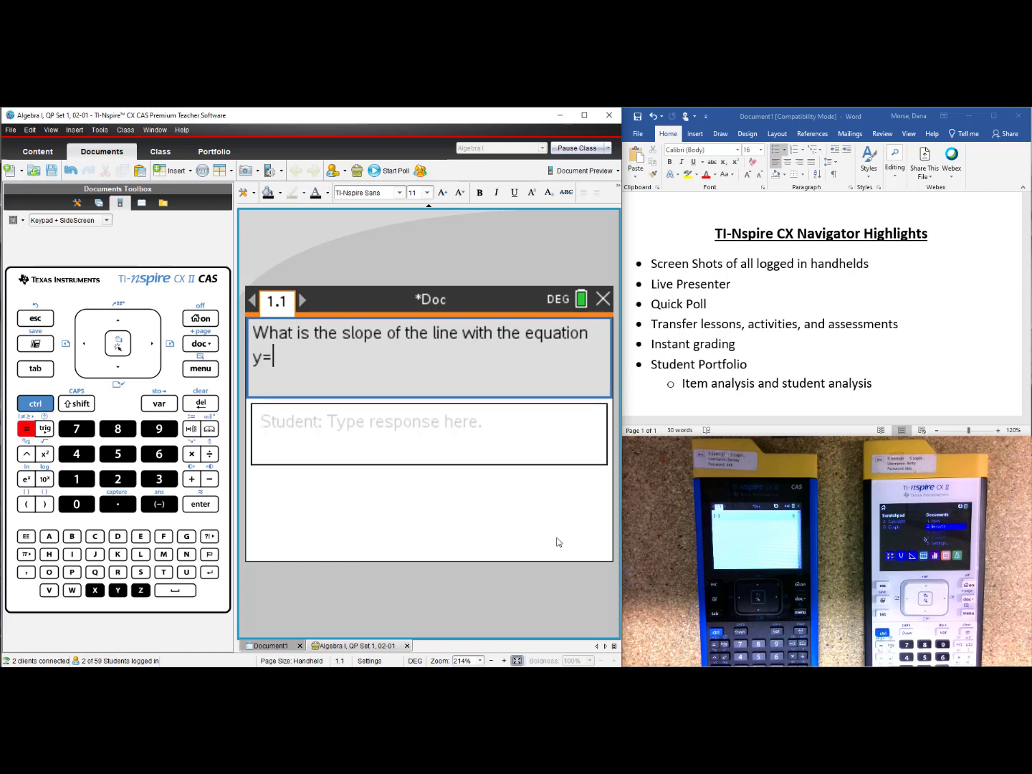
{"action": "type", "text": "2x"}
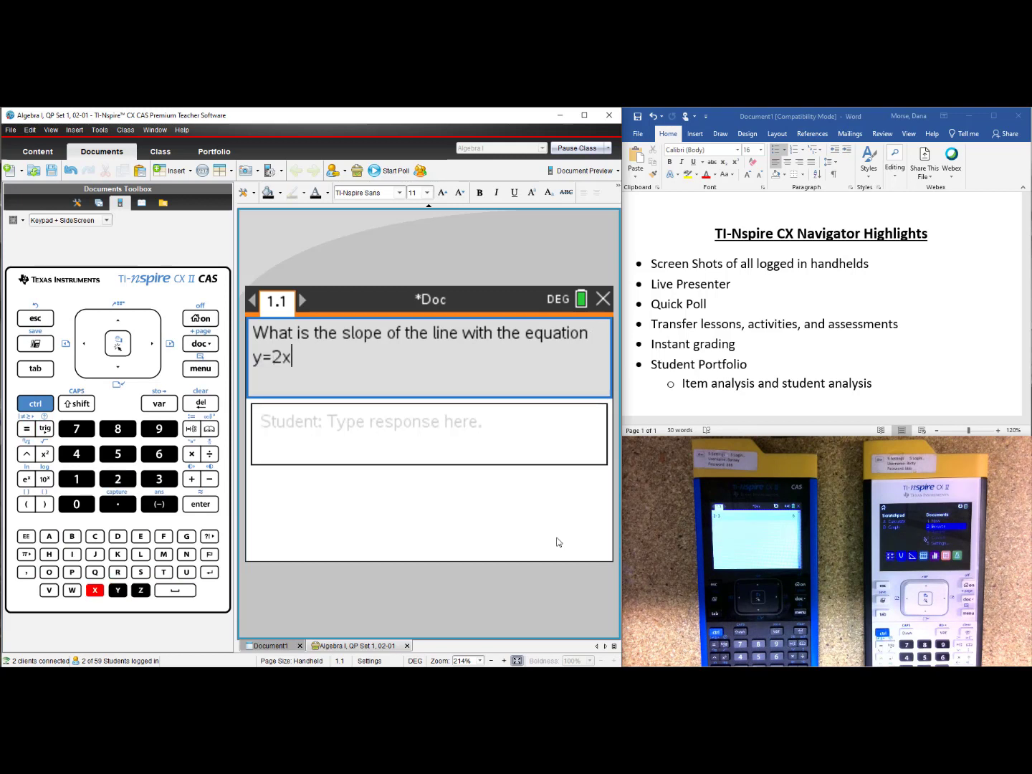
{"action": "type", "text": "+"}
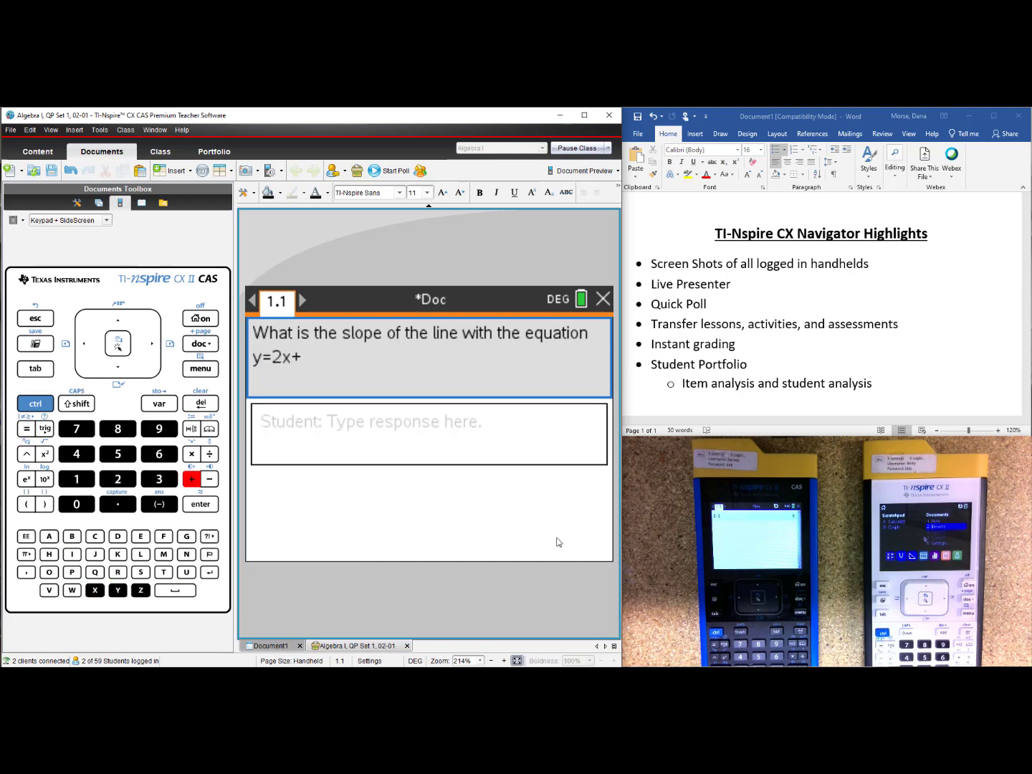
{"action": "type", "text": "3?"}
Step: Set the question's correct answer to 2 and bring back the handheld keypad view
{"action": "left_click", "coordinate": [79, 205]}
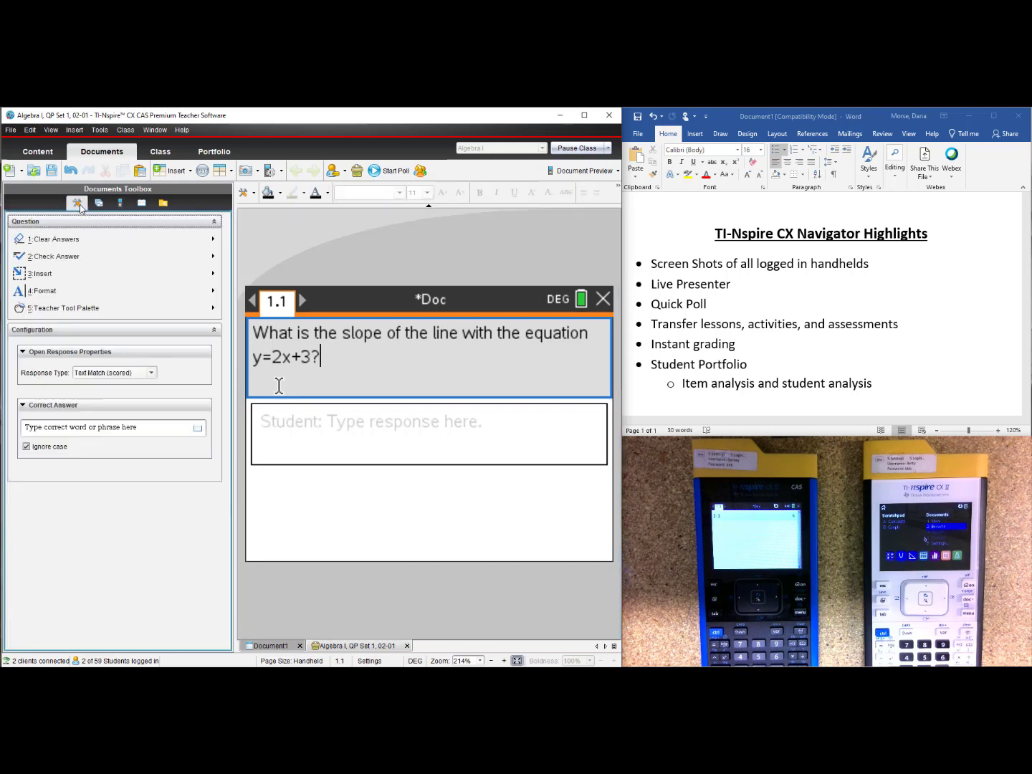
{"action": "left_click", "coordinate": [104, 430]}
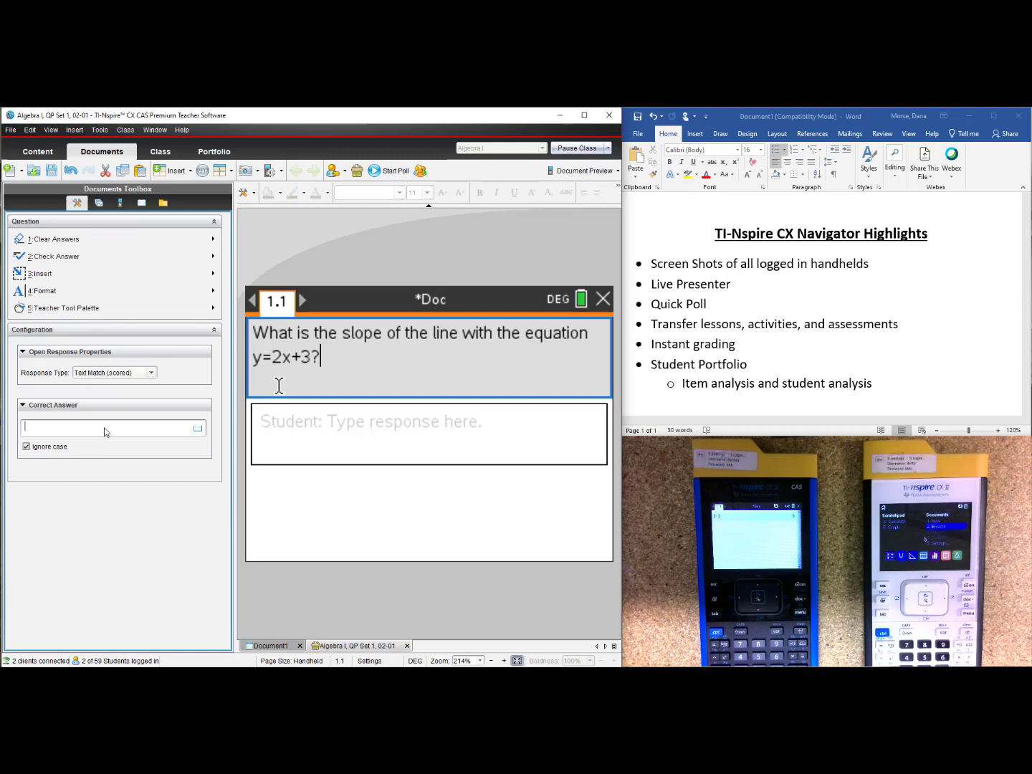
{"action": "type", "text": "2"}
{"action": "left_click", "coordinate": [121, 203]}
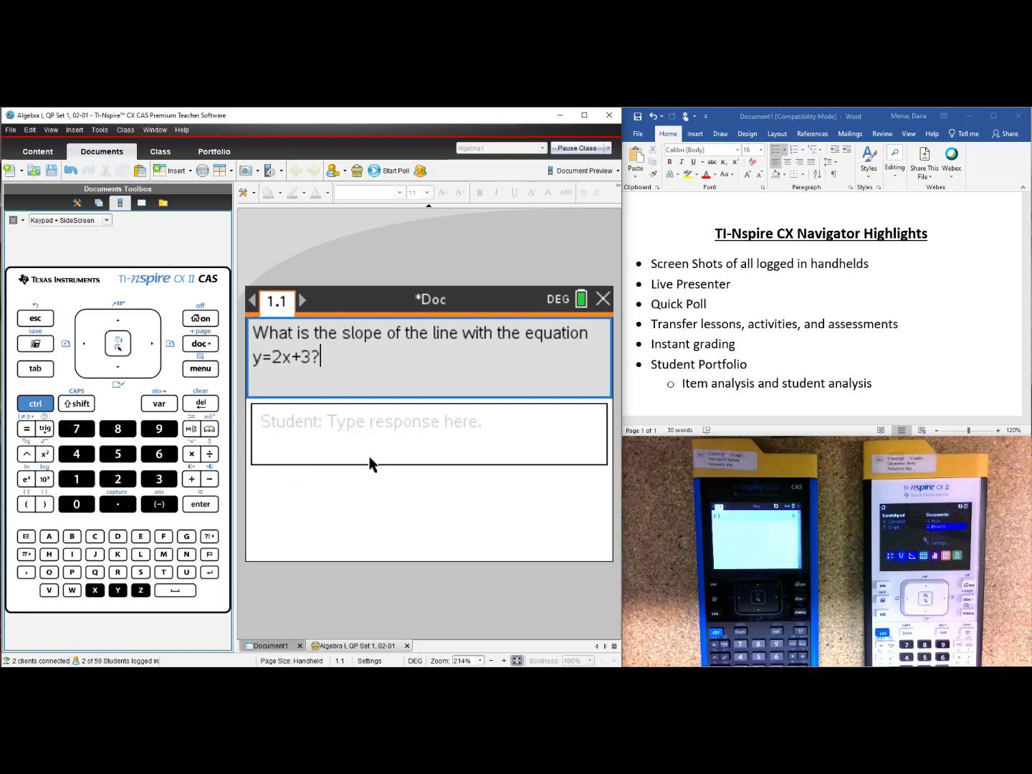
Step: Send the slope question to the class as a quick poll, and stop the poll once both students have submitted
{"action": "left_click", "coordinate": [384, 176]}
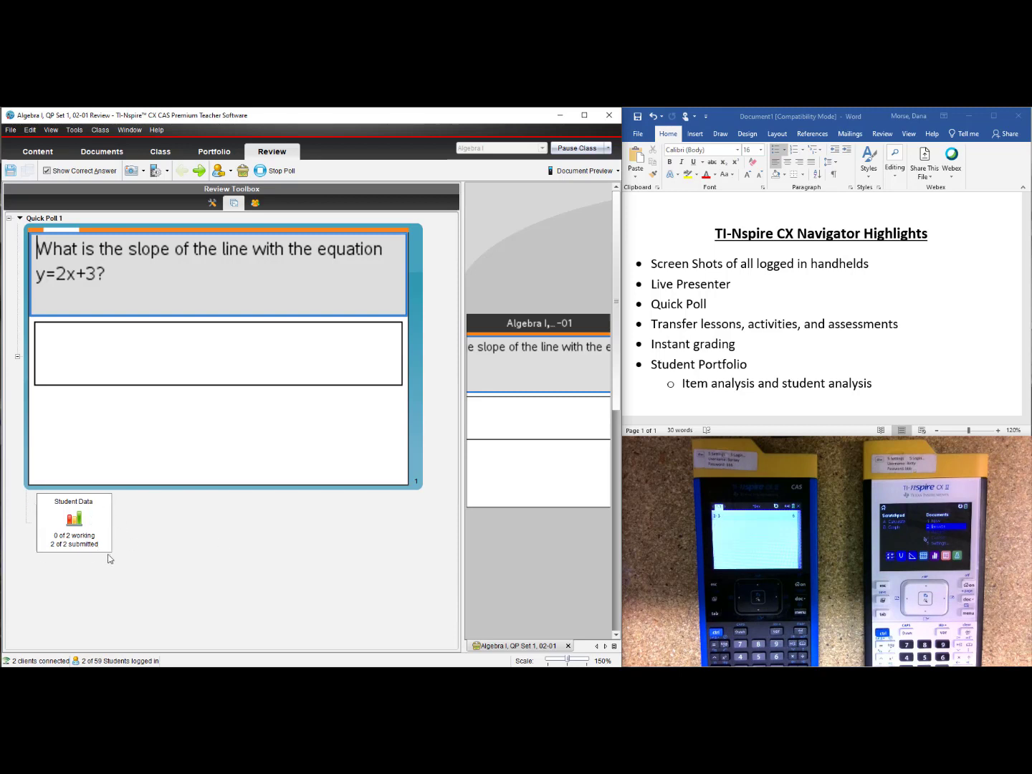
{"action": "left_click", "coordinate": [270, 173]}
Step: Examine the poll's student data in the response chart and each student's individual response and submission time
{"action": "left_click", "coordinate": [73, 518]}
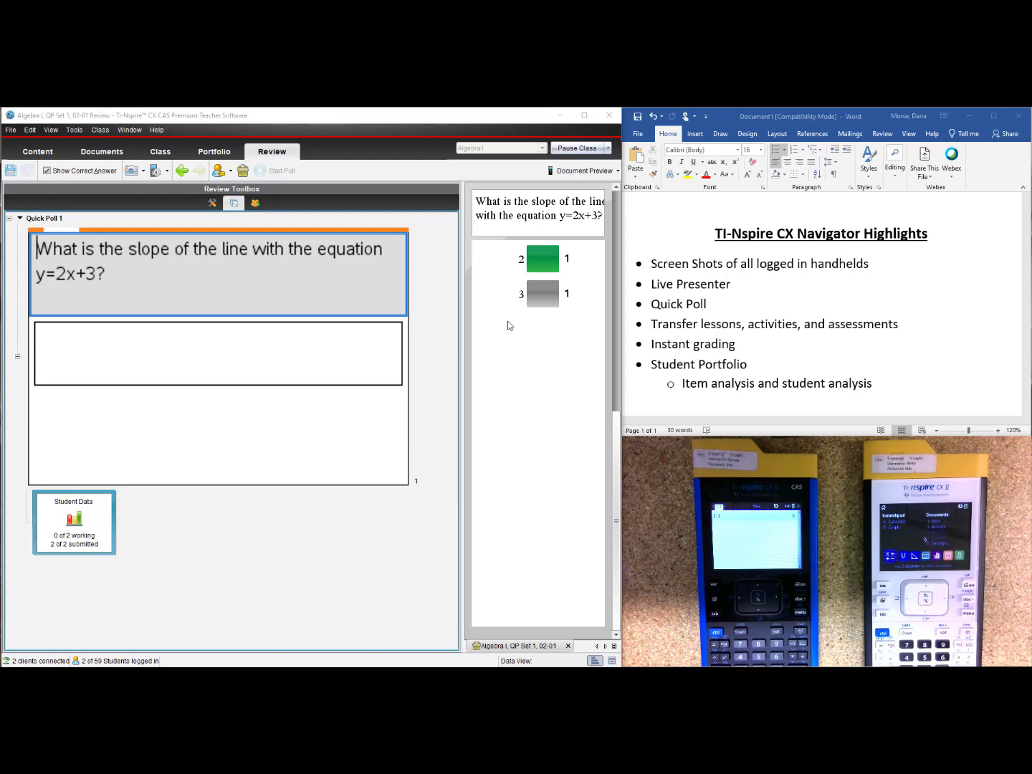
{"action": "mouse_move", "coordinate": [544, 263]}
{"action": "mouse_move", "coordinate": [542, 296]}
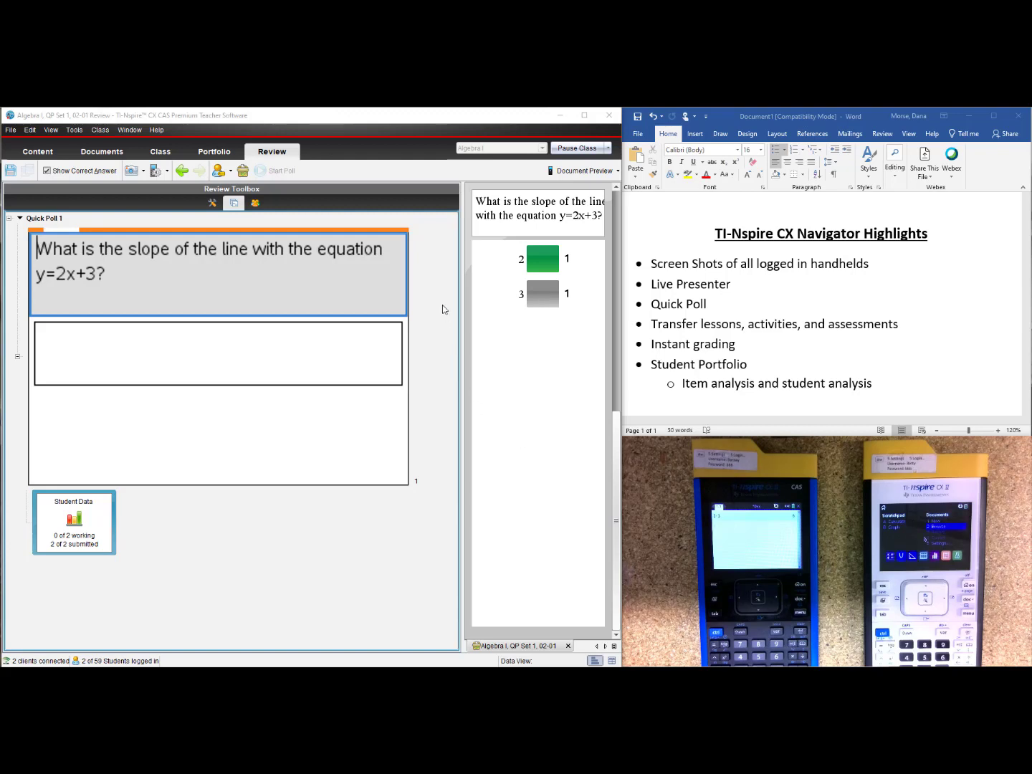
{"action": "left_click", "coordinate": [255, 204]}
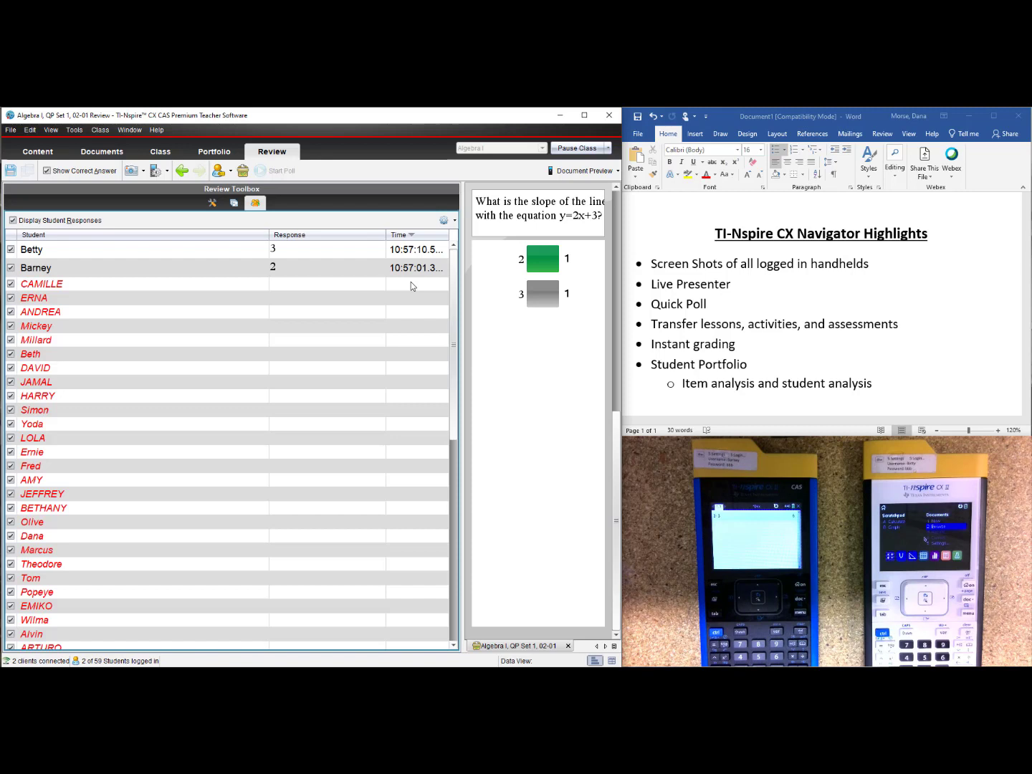
{"action": "left_click", "coordinate": [233, 204]}
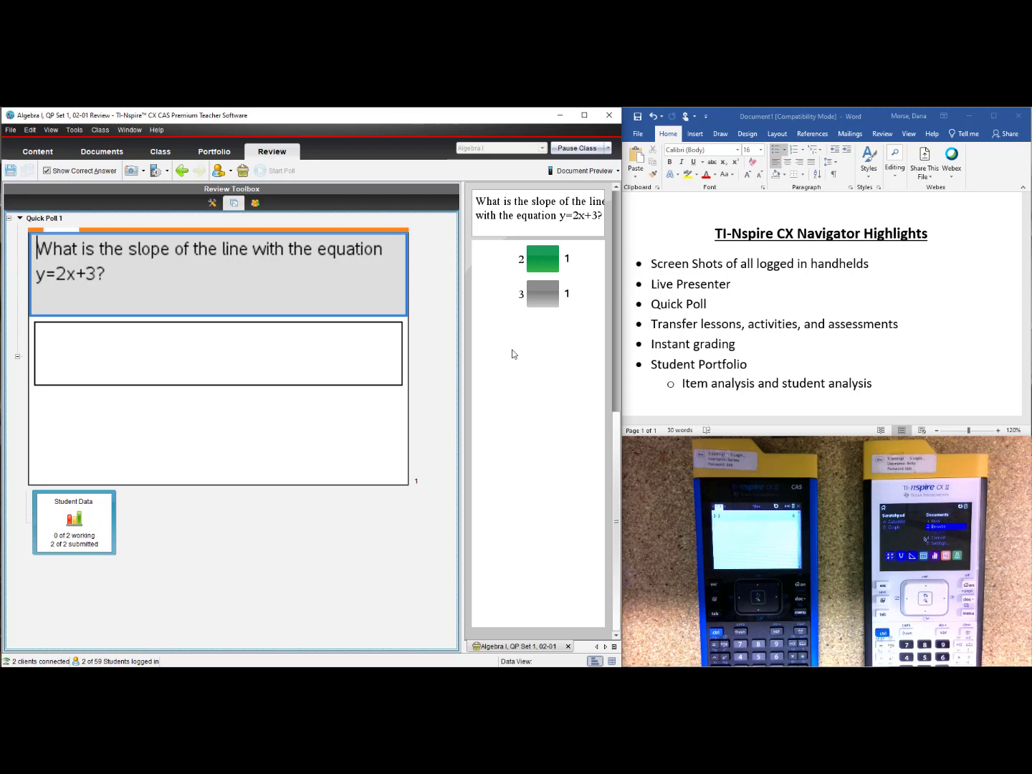
Step: Toggle the Allow Resubmit option for quick polls and return to the Documents workspace
{"action": "left_click", "coordinate": [75, 132]}
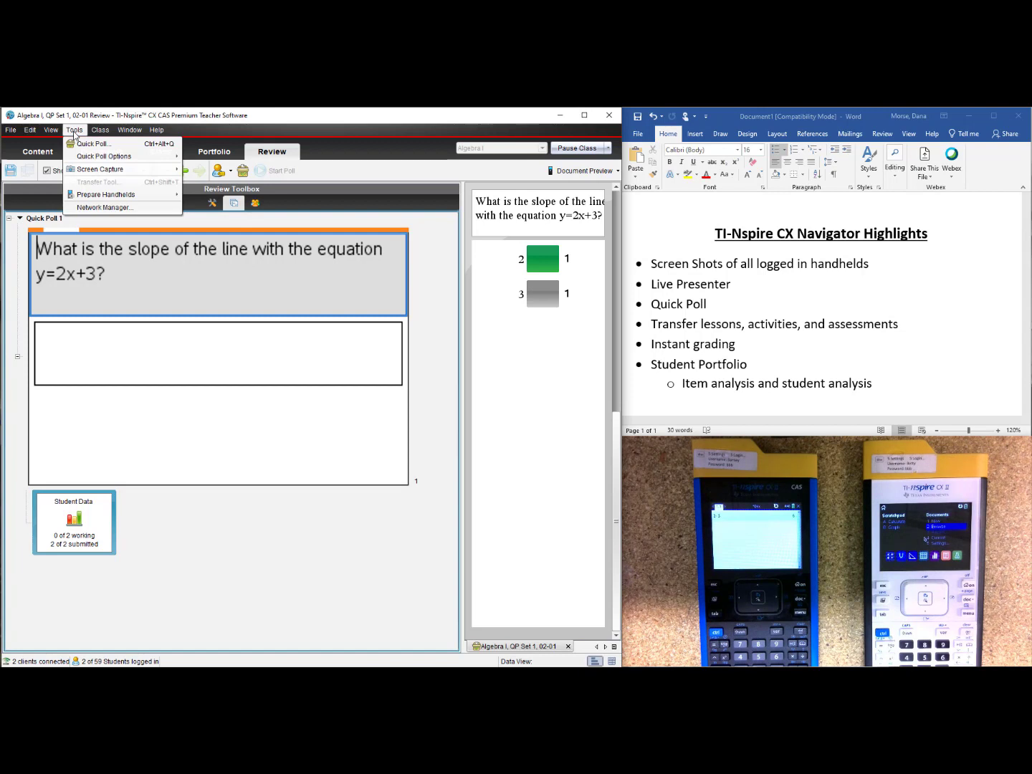
{"action": "mouse_move", "coordinate": [100, 160]}
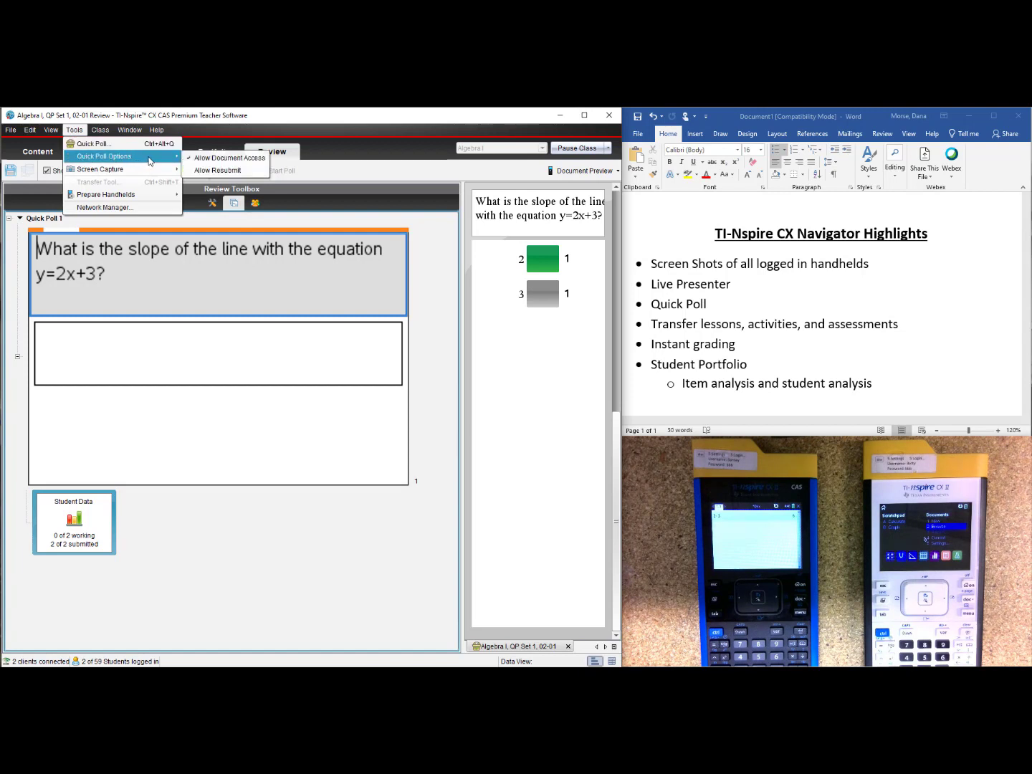
{"action": "left_click", "coordinate": [249, 175]}
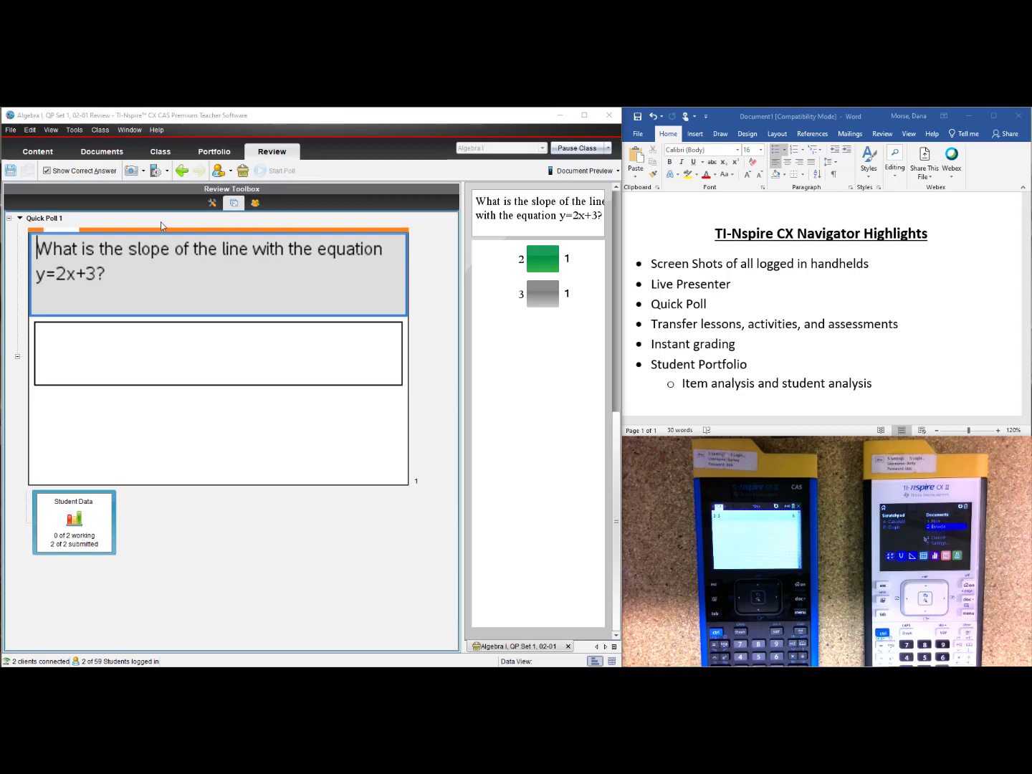
{"action": "left_click", "coordinate": [107, 154]}
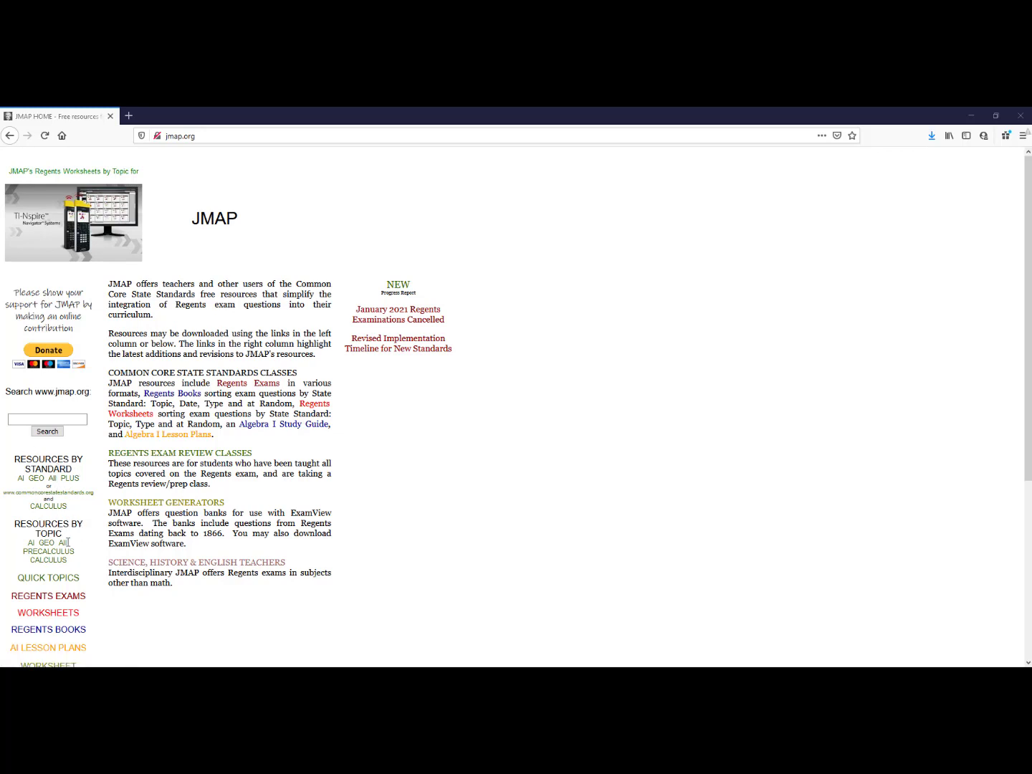
Step: In the web browser, open JMAP's Regents Exams page and look through the exam files offered for Algebra I, Geometry and Algebra II
{"action": "left_click", "coordinate": [36, 599]}
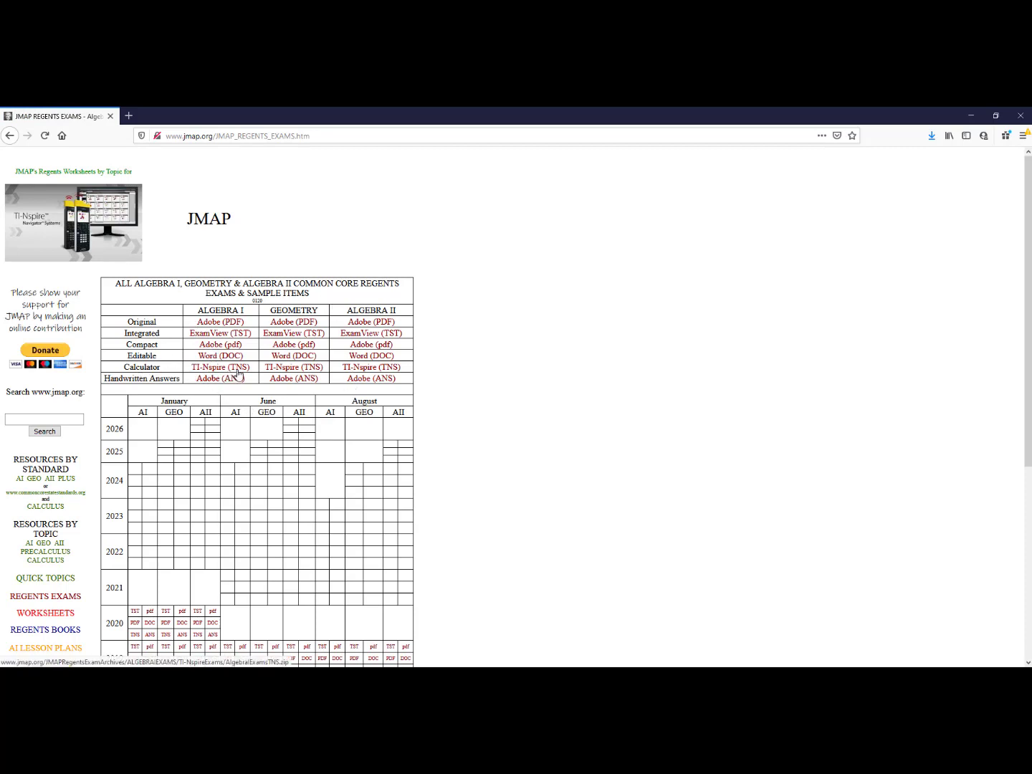
{"action": "scroll", "coordinate": [218, 475], "scroll_direction": "down", "scroll_amount": 5}
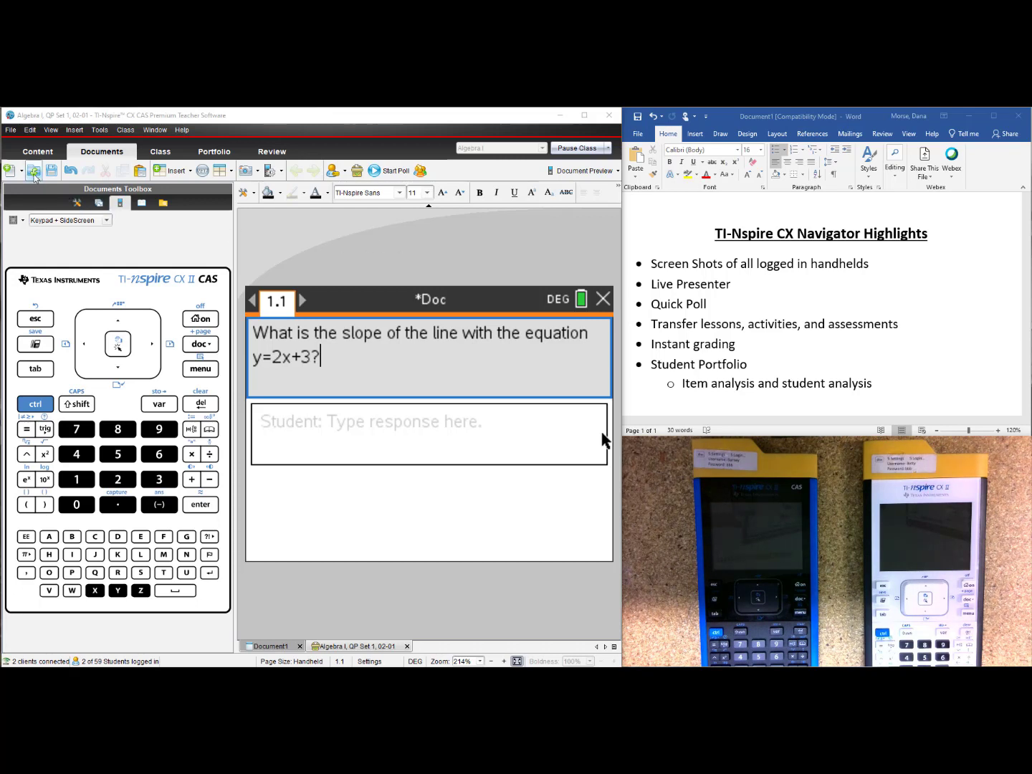
Step: Back in the TI-Nspire teacher software, open the document 0119ExamGEO.tns from the JMAP folder
{"action": "left_click", "coordinate": [33, 173]}
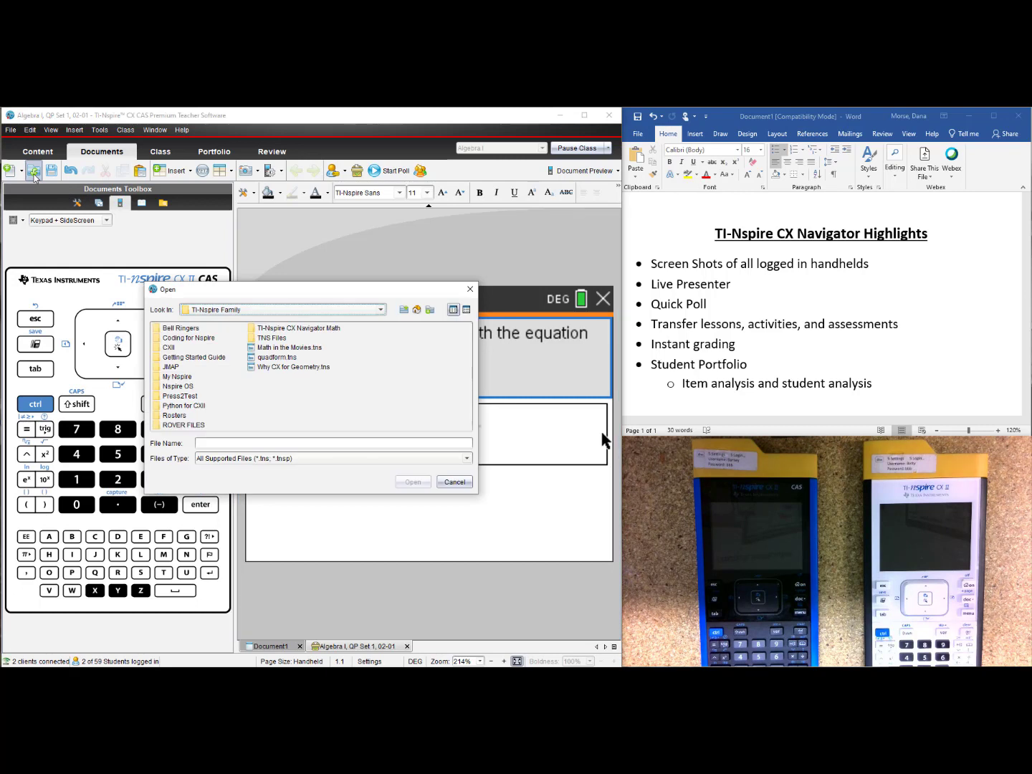
{"action": "left_click", "coordinate": [170, 366]}
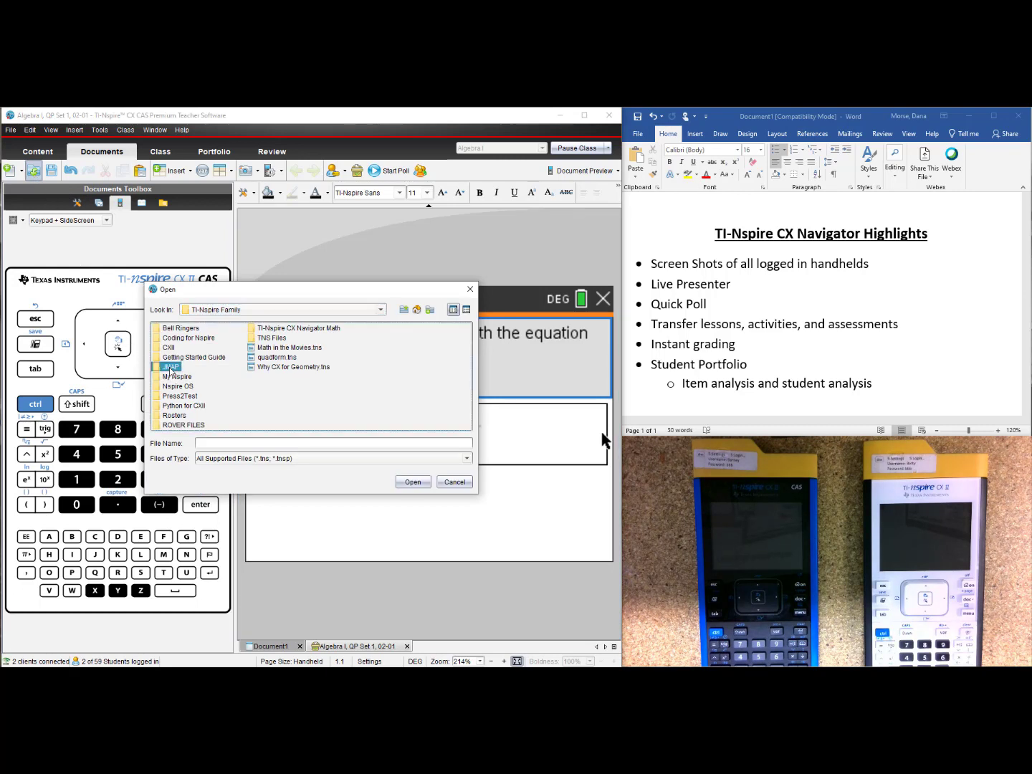
{"action": "left_click", "coordinate": [414, 483]}
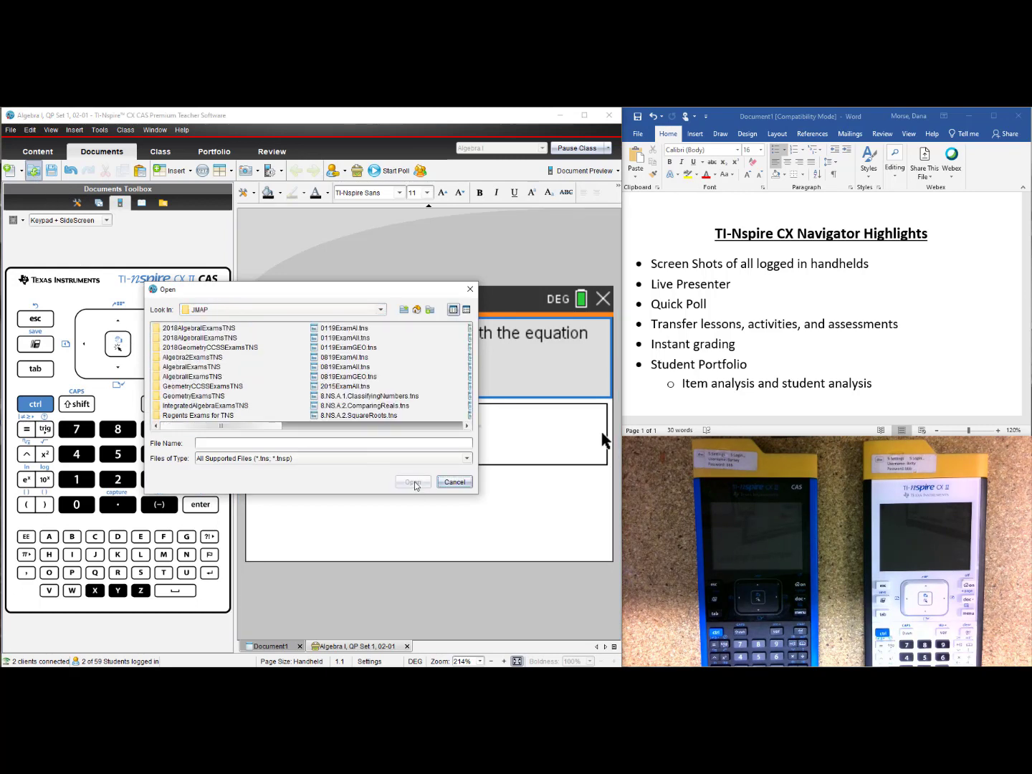
{"action": "left_click", "coordinate": [349, 349]}
{"action": "left_click", "coordinate": [420, 485]}
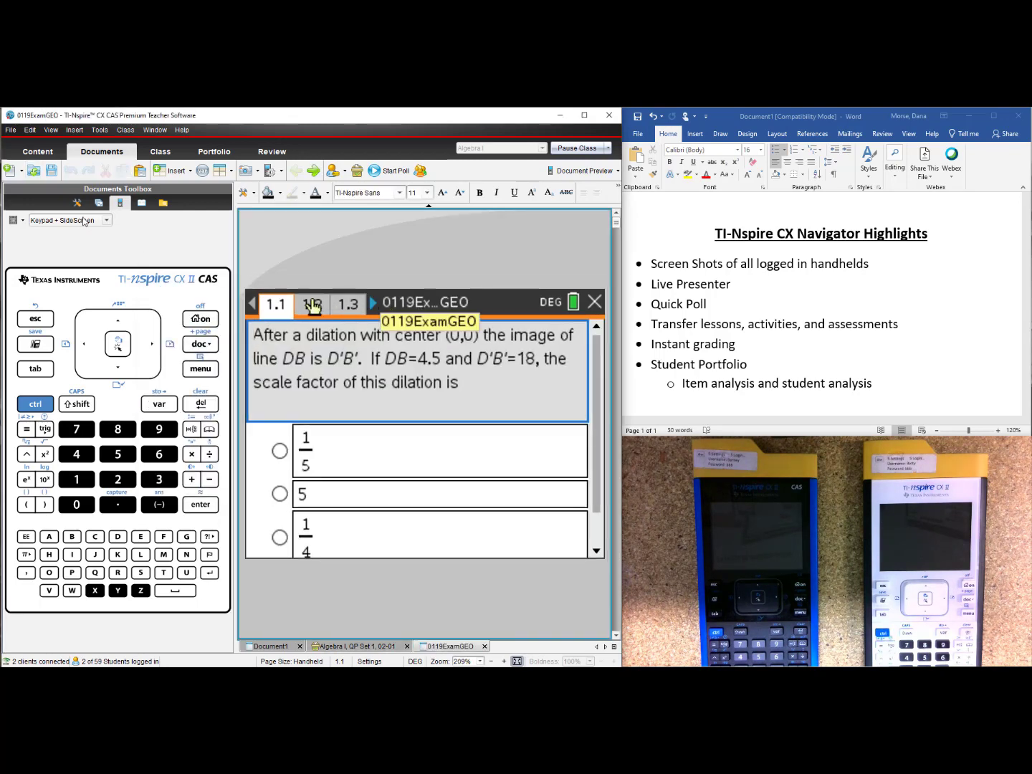
Step: Show the exam's page thumbnails and select page 1.12, the question about which statement on parallelograms is always true
{"action": "left_click", "coordinate": [99, 203]}
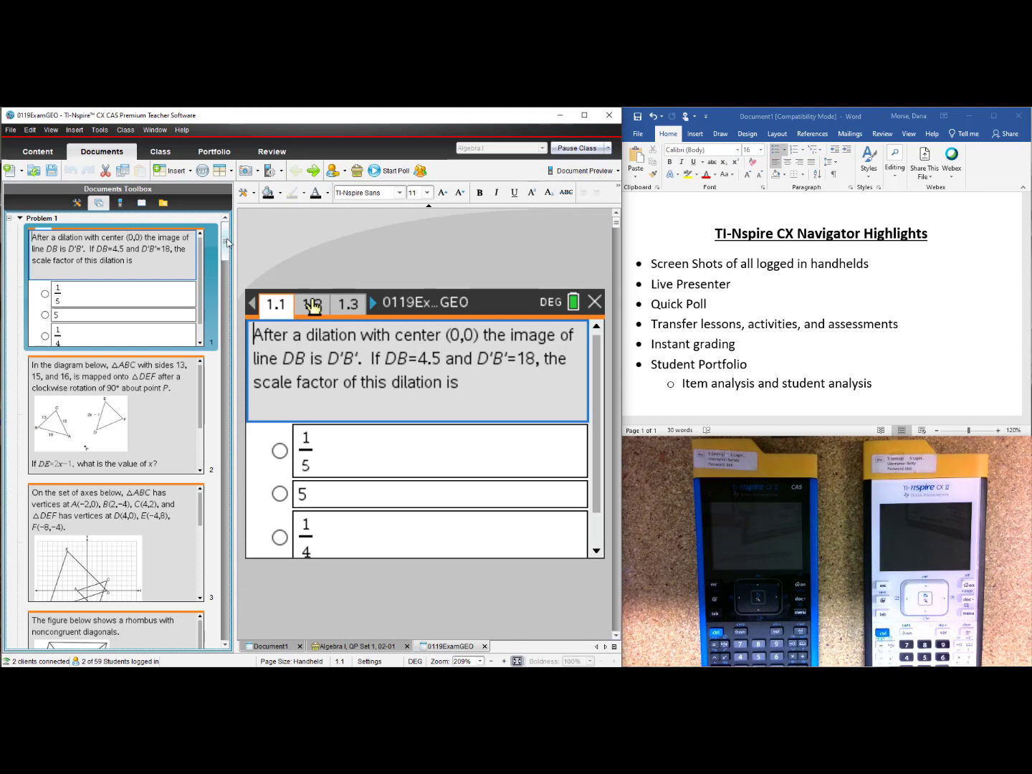
{"action": "left_click_drag", "start_coordinate": [227, 242], "coordinate": [212, 367]}
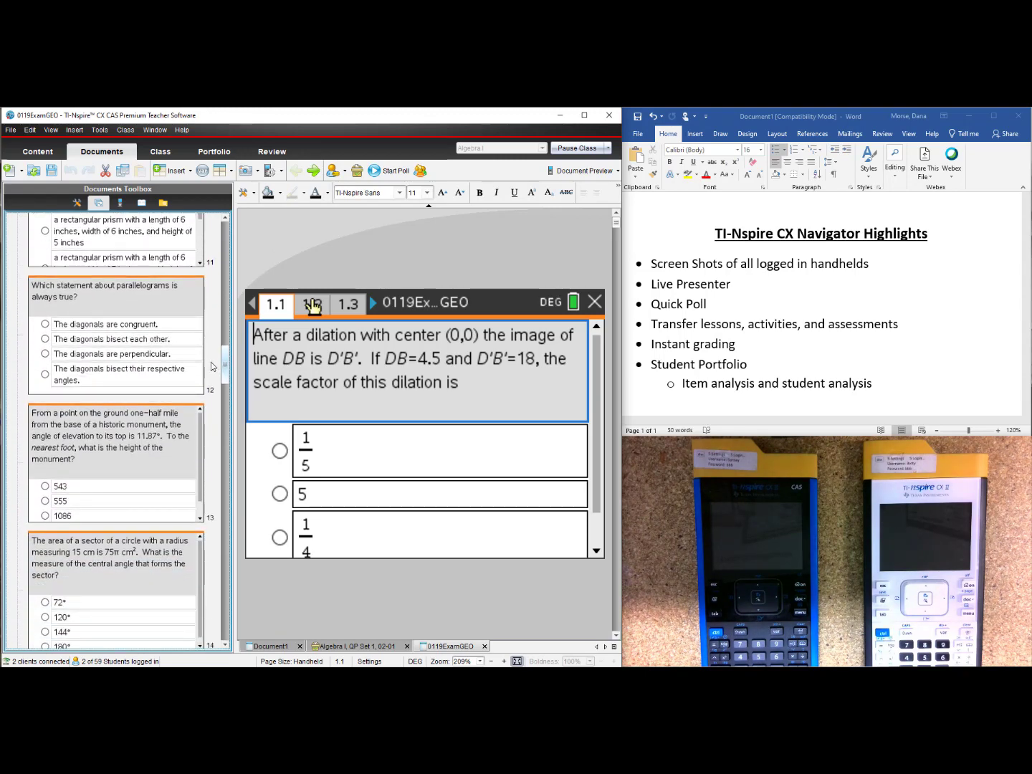
{"action": "left_click", "coordinate": [146, 303]}
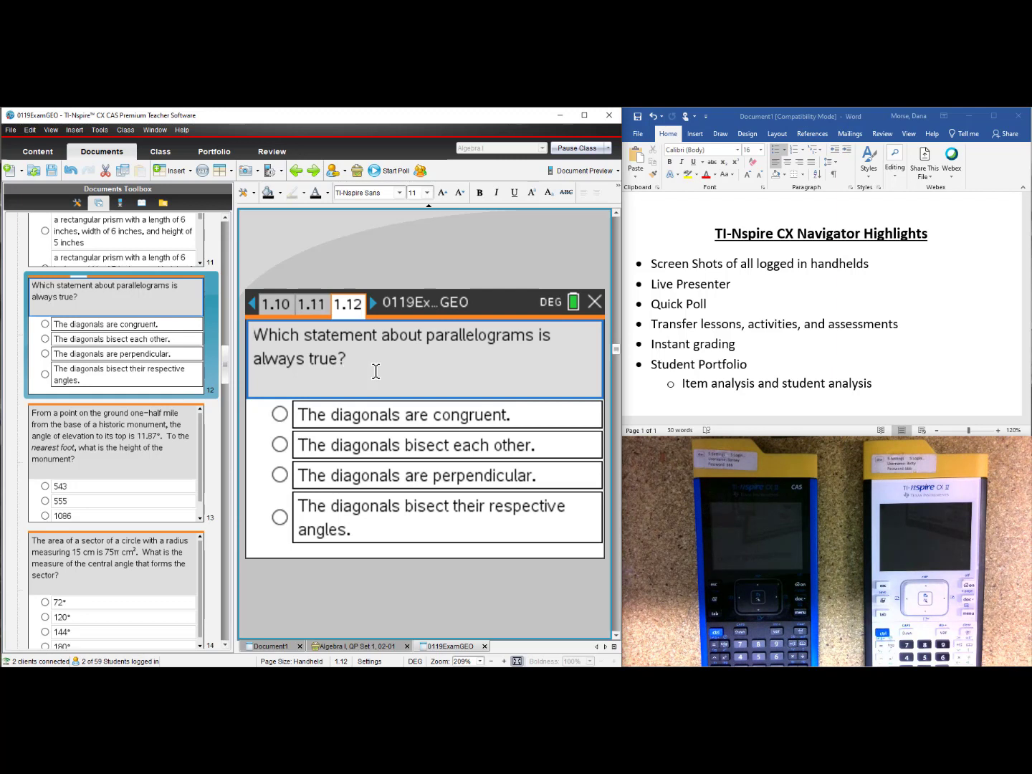
Step: Send the parallelogram question as a quick poll, stop it once both students have submitted, and display its student data chart
{"action": "left_click", "coordinate": [383, 173]}
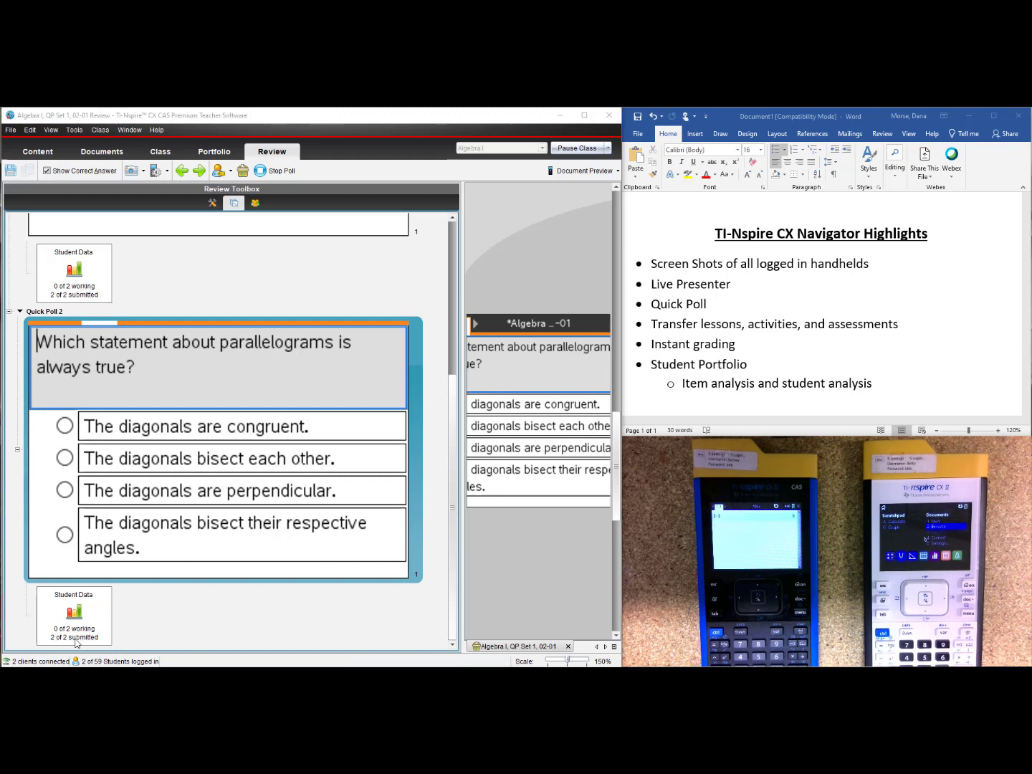
{"action": "left_click", "coordinate": [267, 173]}
{"action": "left_click", "coordinate": [75, 617]}
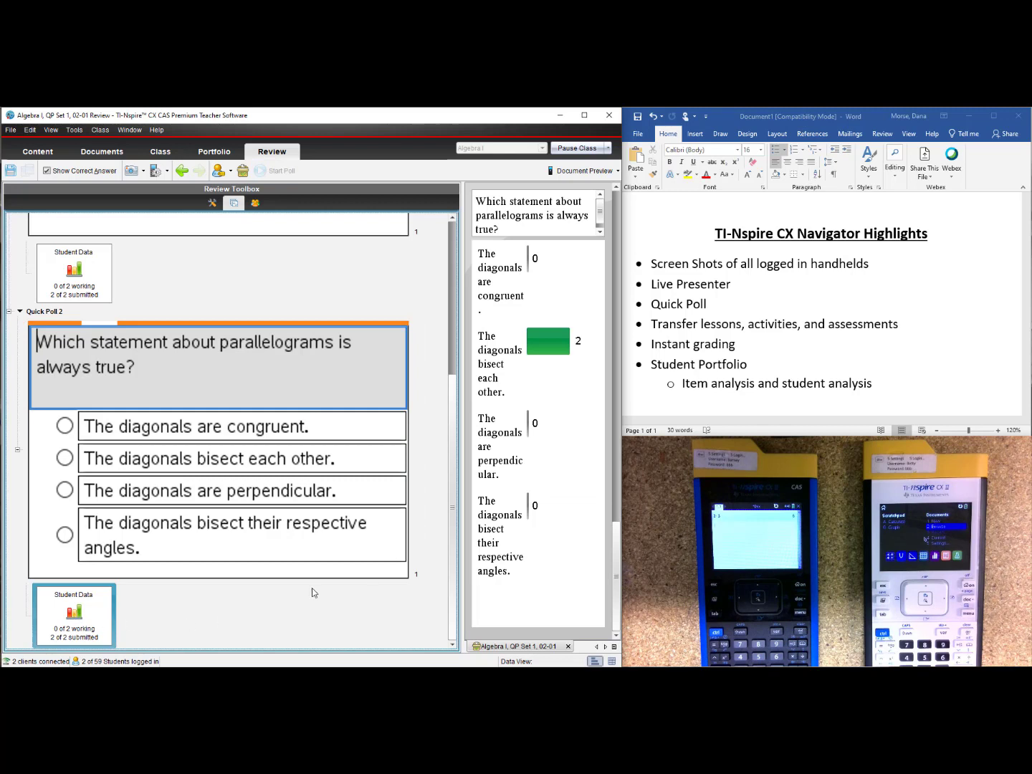
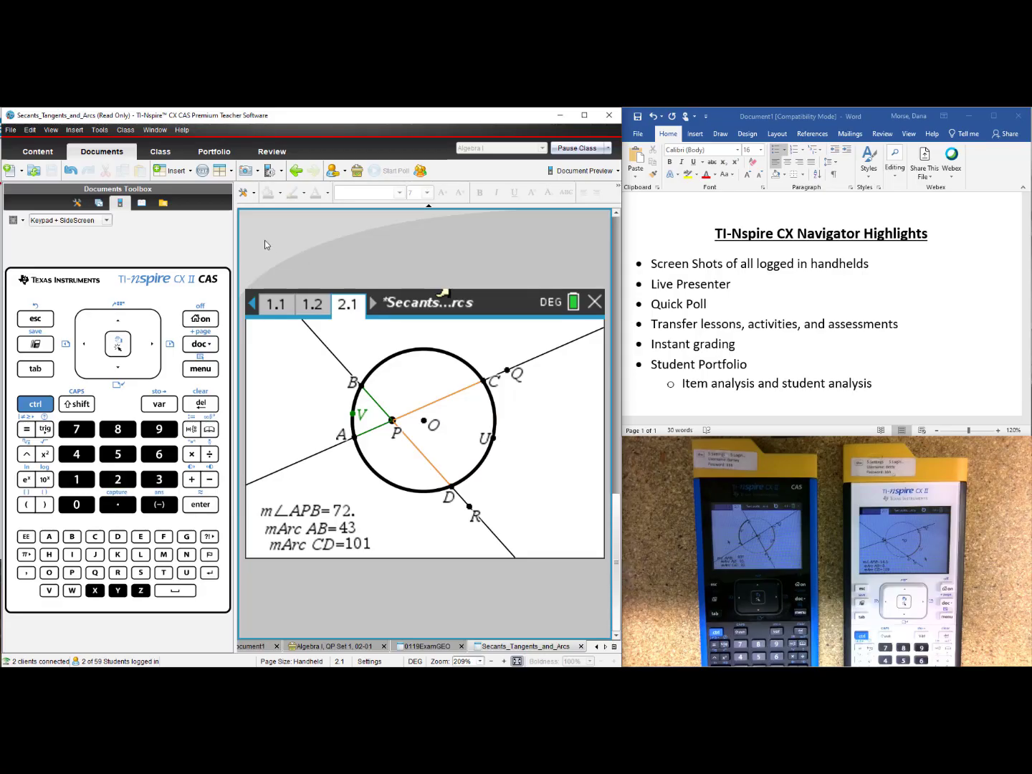
Step: Switch to education.ti.com in the web browser and go to the Math Nspired Geometry activities on Triangles
{"action": "left_click", "coordinate": [36, 152]}
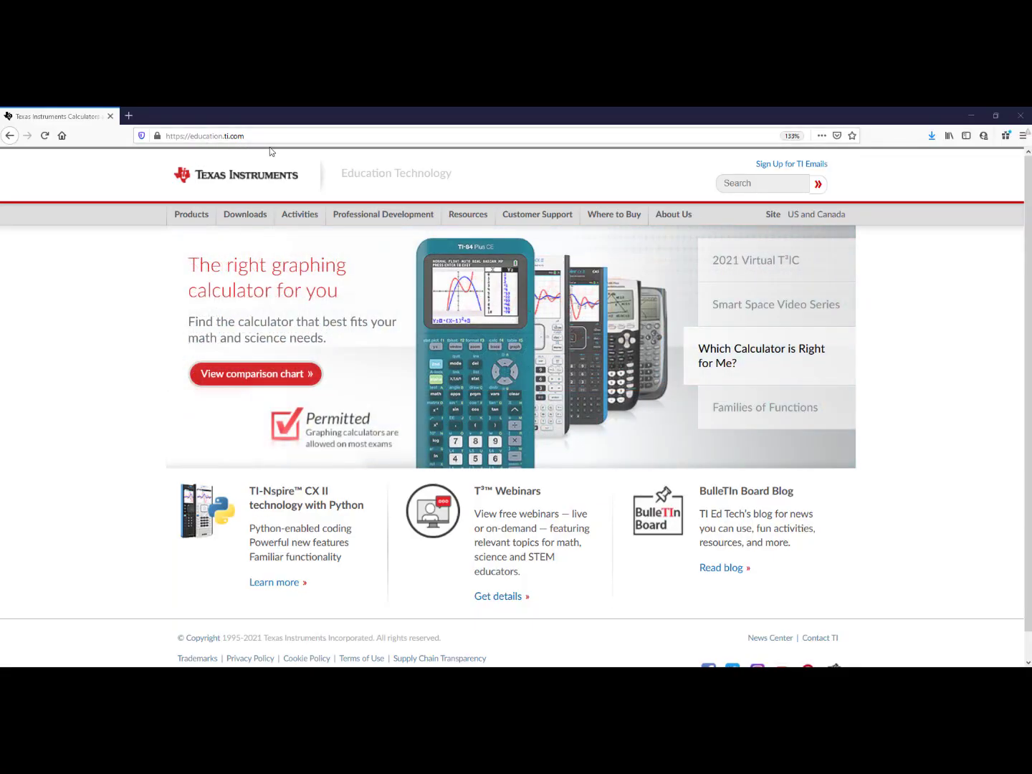
{"action": "mouse_move", "coordinate": [300, 216]}
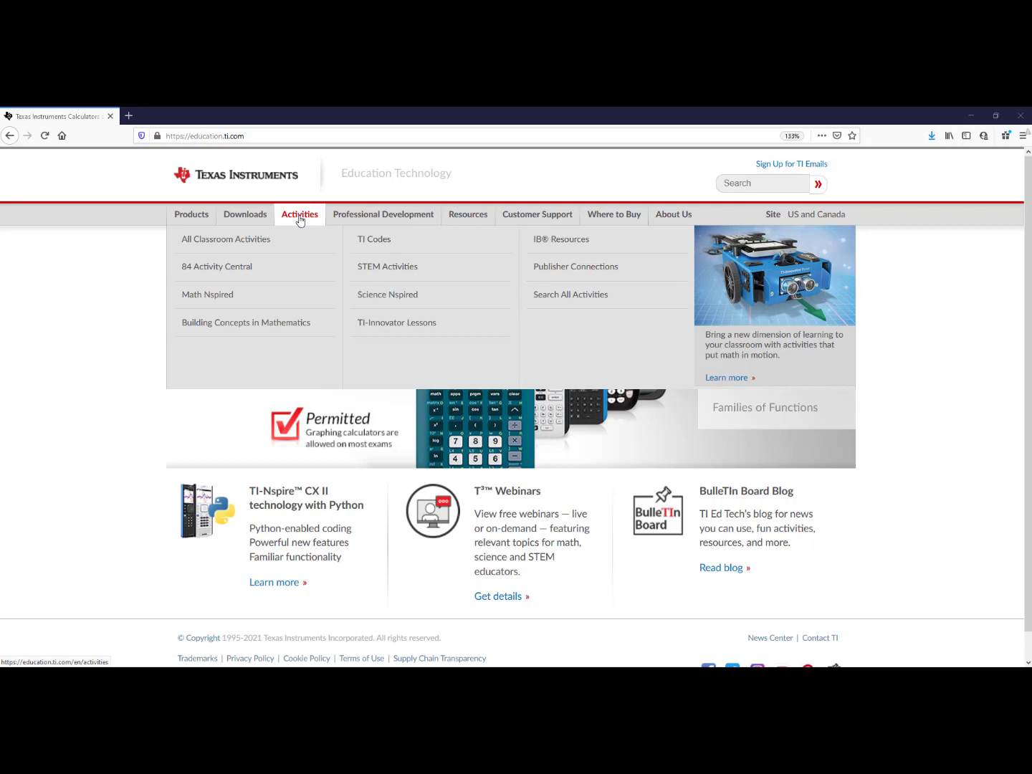
{"action": "left_click", "coordinate": [254, 306]}
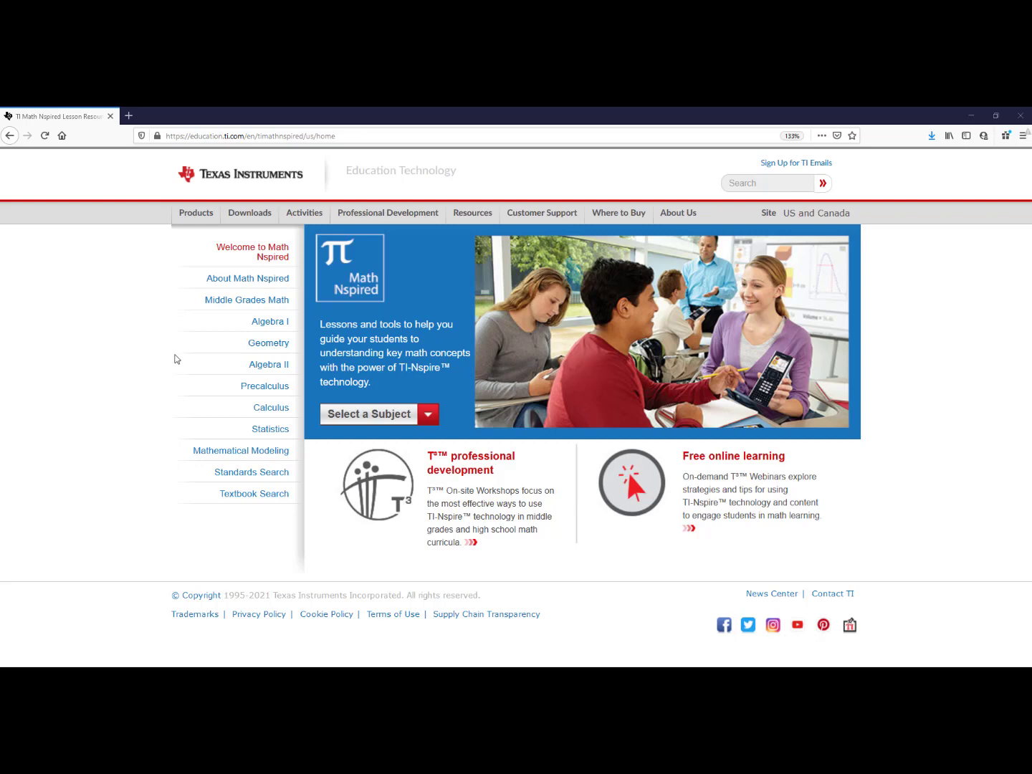
{"action": "left_click", "coordinate": [267, 346]}
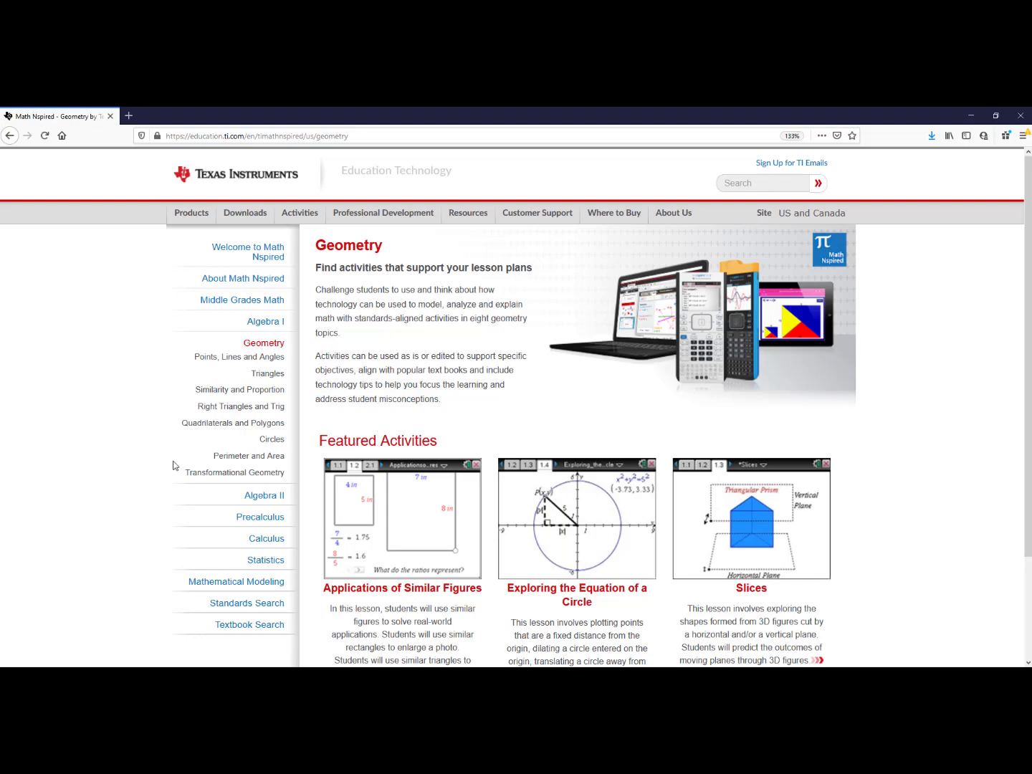
{"action": "left_click", "coordinate": [268, 376]}
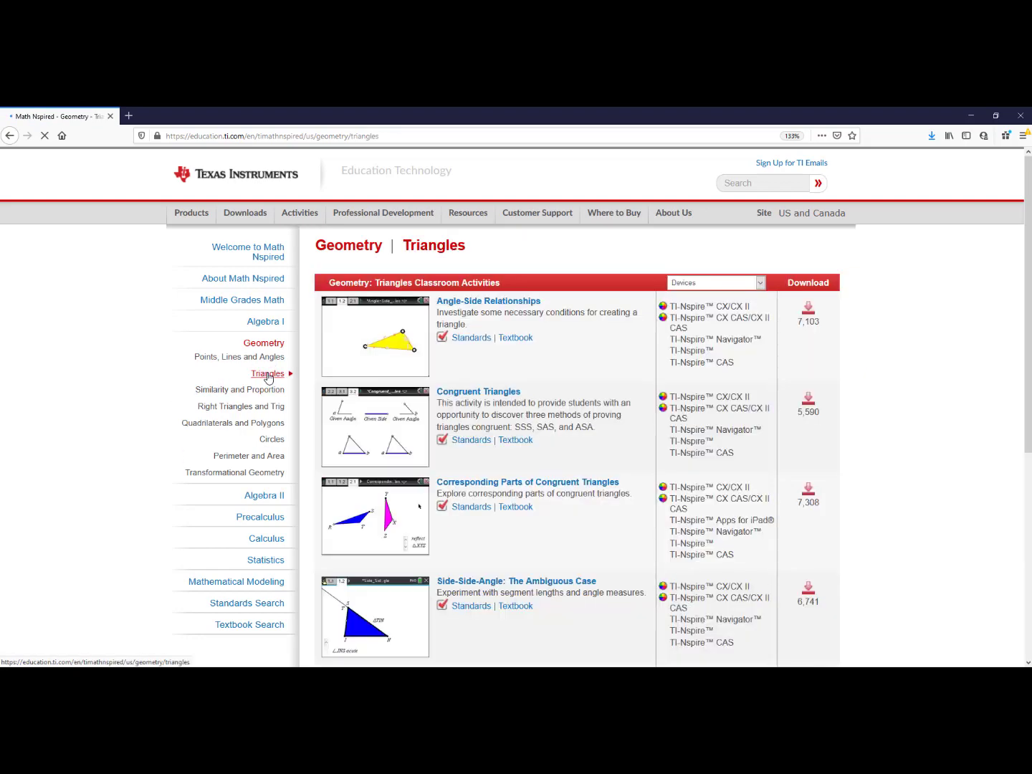
Step: Look through the Triangles classroom activities list and return to the TI-Nspire teacher software
{"action": "scroll", "coordinate": [569, 360], "scroll_direction": "down", "scroll_amount": 5}
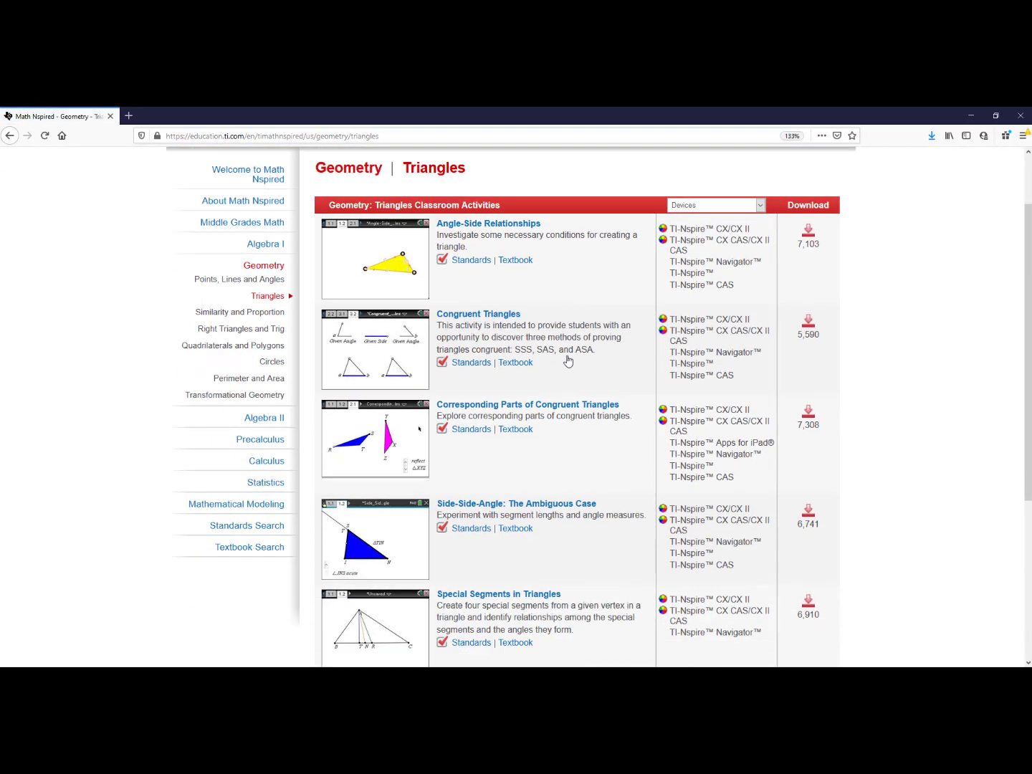
{"action": "scroll", "coordinate": [609, 459], "scroll_direction": "up", "scroll_amount": 4}
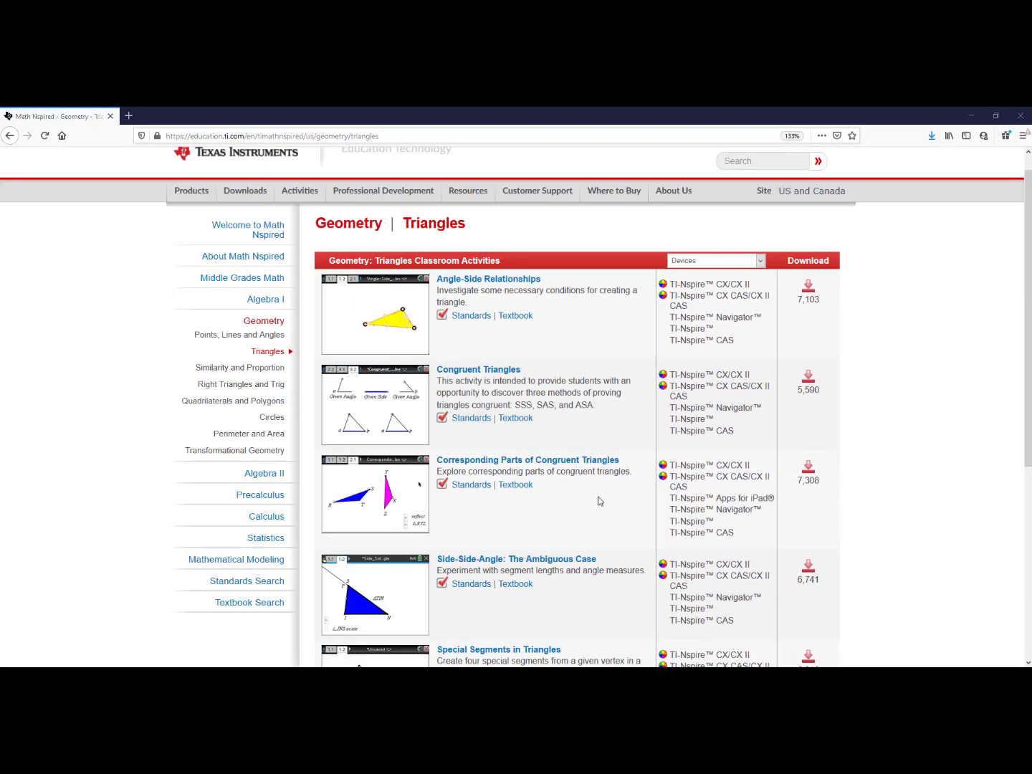
{"action": "scroll", "coordinate": [609, 490], "scroll_direction": "down", "scroll_amount": 5}
{"action": "scroll", "coordinate": [608, 478], "scroll_direction": "down", "scroll_amount": 3}
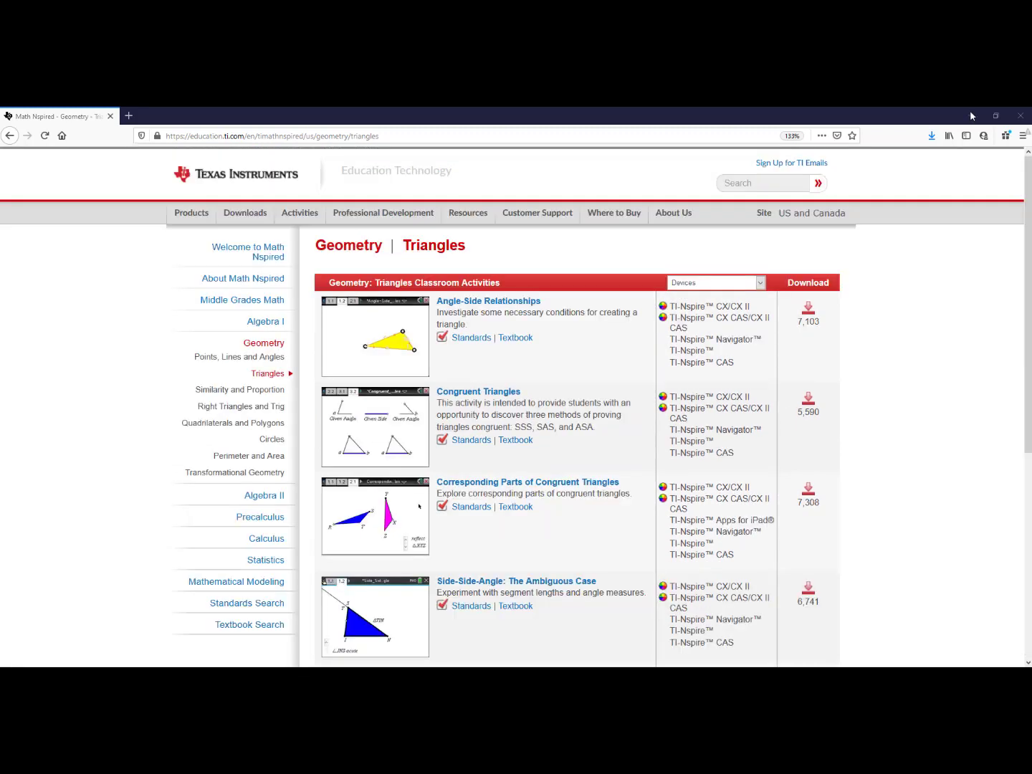
{"action": "left_click", "coordinate": [971, 115]}
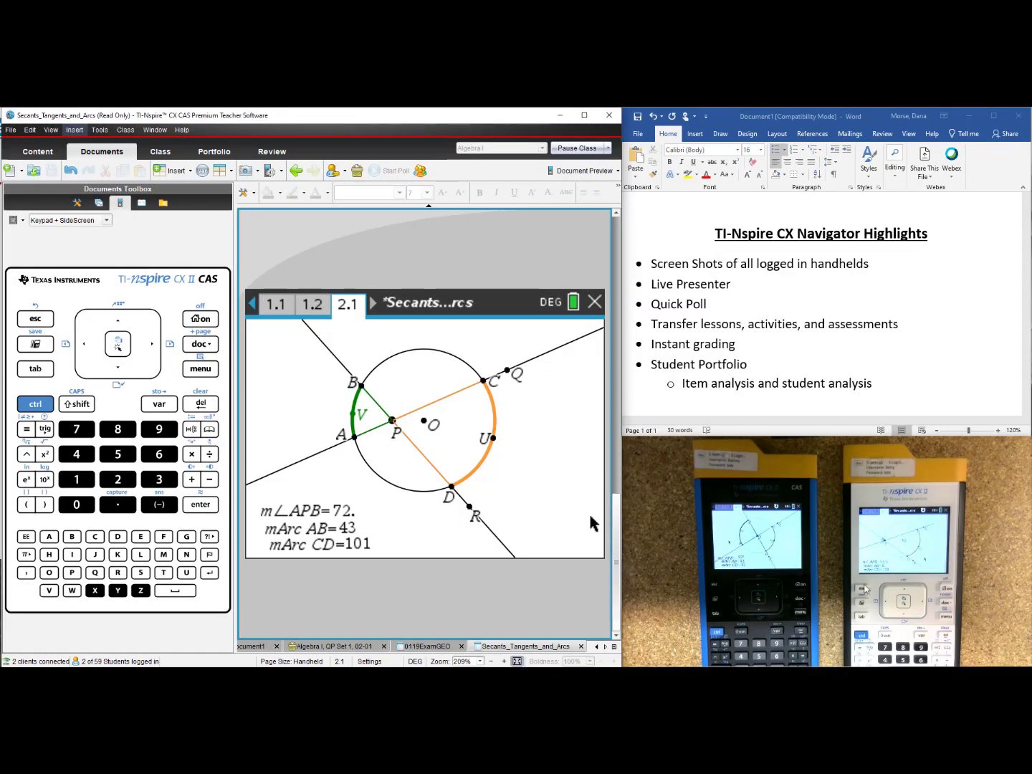
{"action": "left_click", "coordinate": [815, 571]}
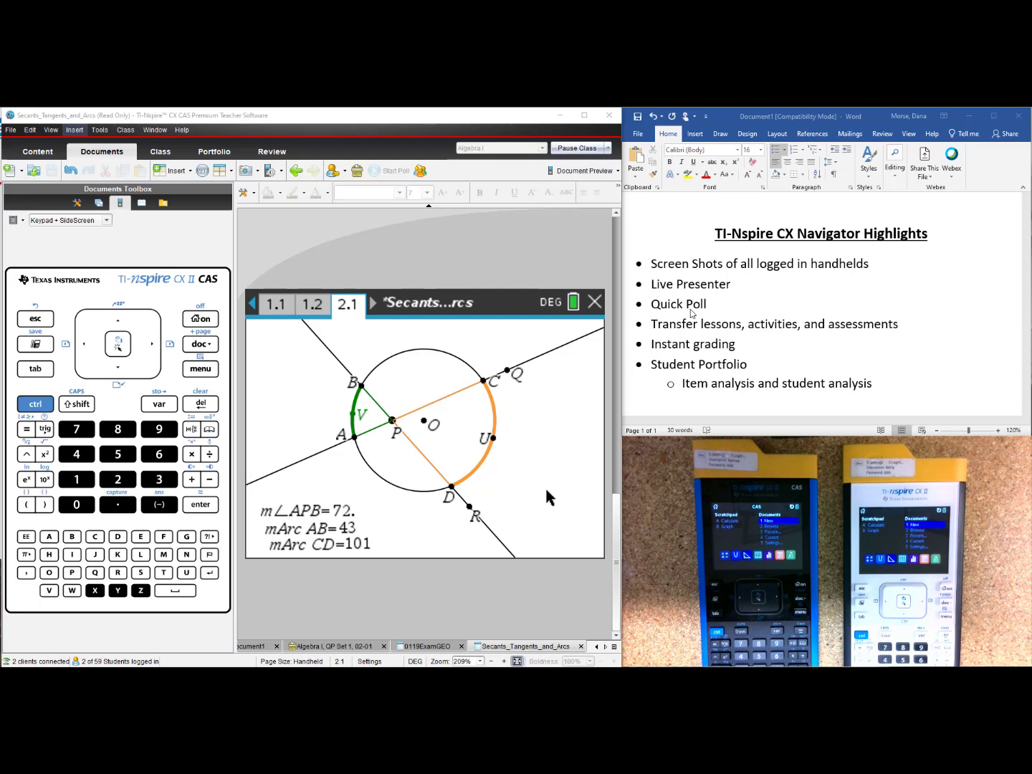
Step: Open the document Bell Ringer Exam.tns from the Bell Ringers folder
{"action": "left_click", "coordinate": [29, 173]}
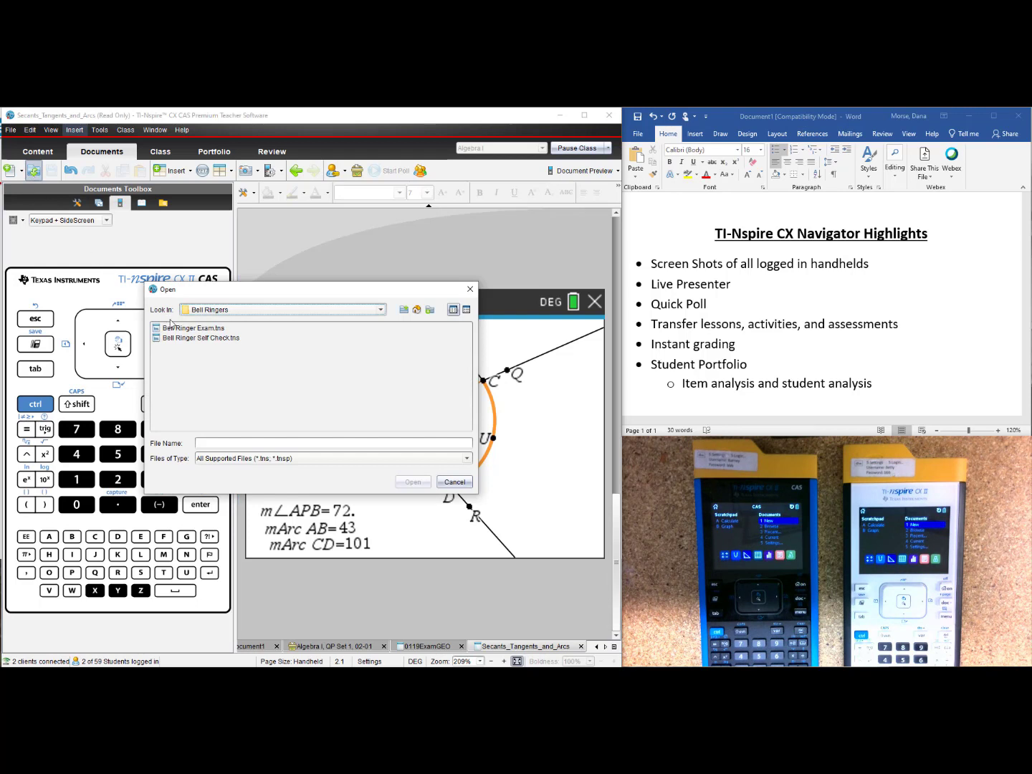
{"action": "left_click", "coordinate": [173, 329]}
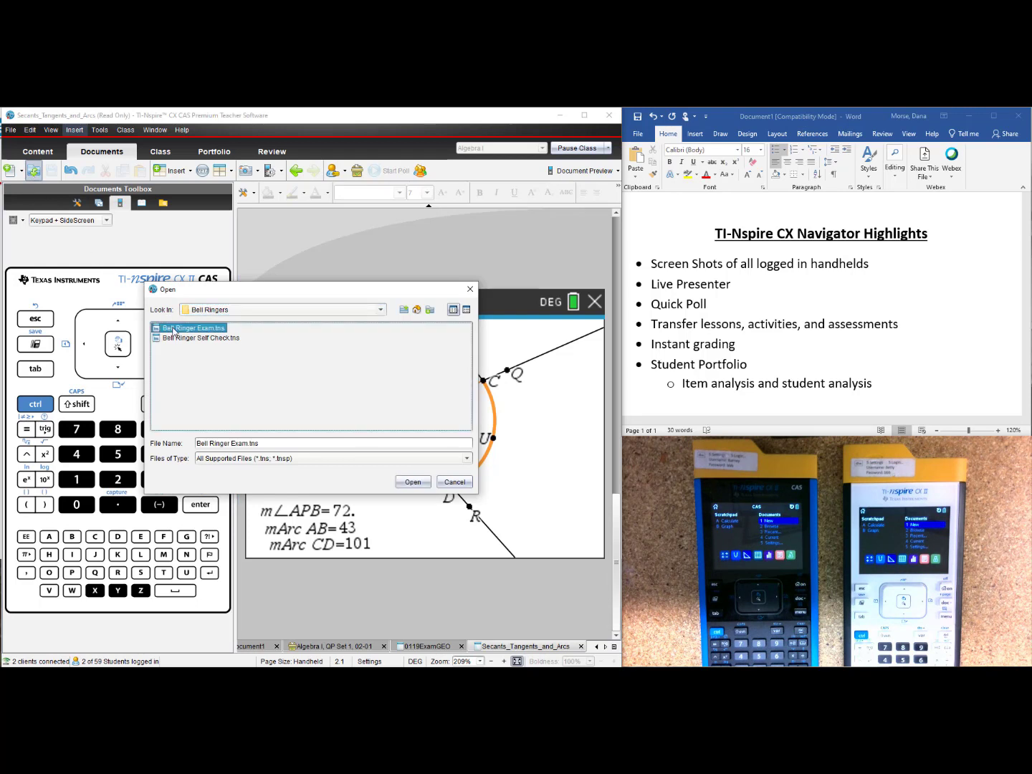
{"action": "left_click", "coordinate": [412, 484]}
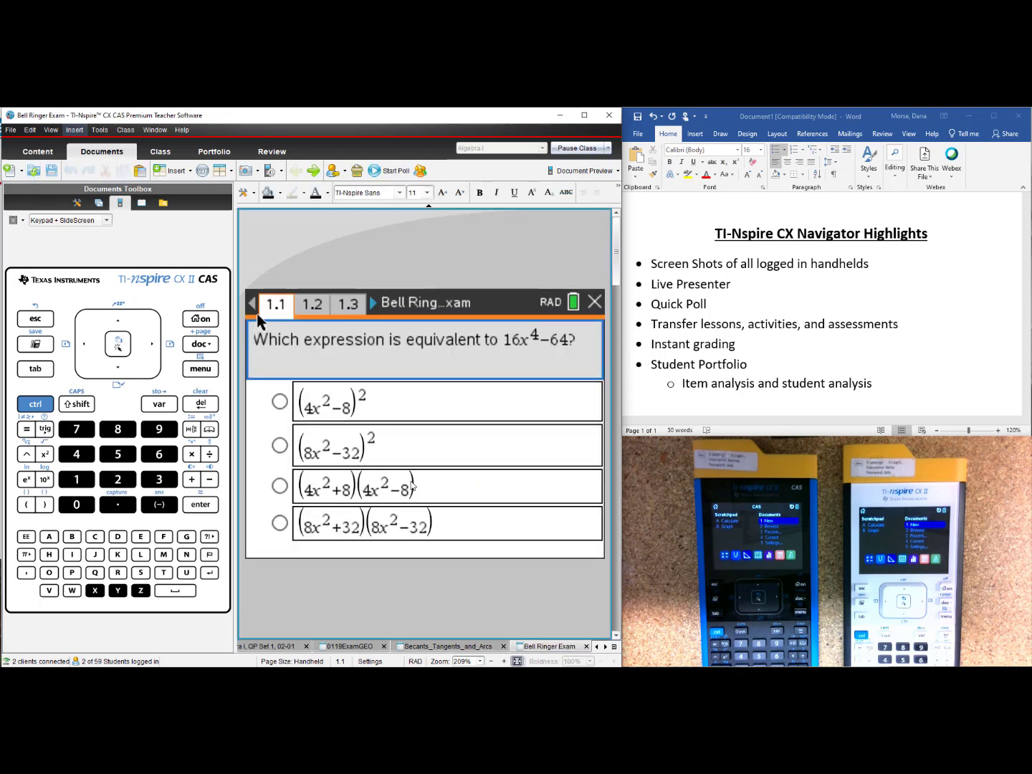
Step: Review the Bell Ringer Exam questions on pages 1.2, 1.3 and 1.4
{"action": "left_click", "coordinate": [313, 308]}
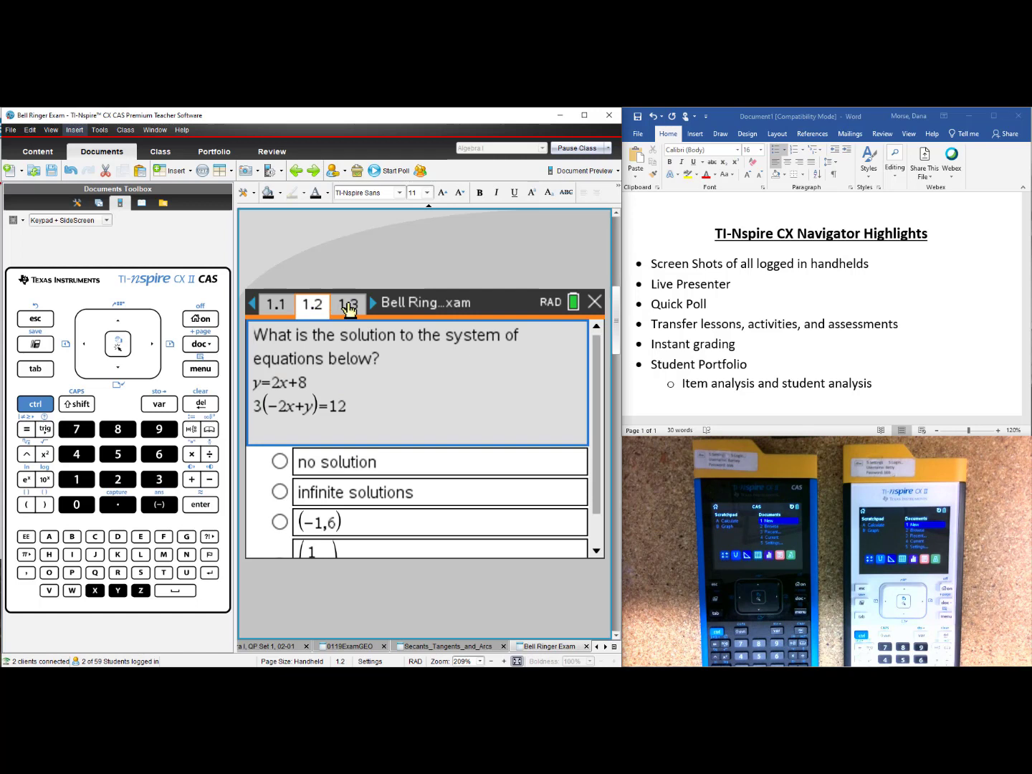
{"action": "left_click", "coordinate": [350, 308]}
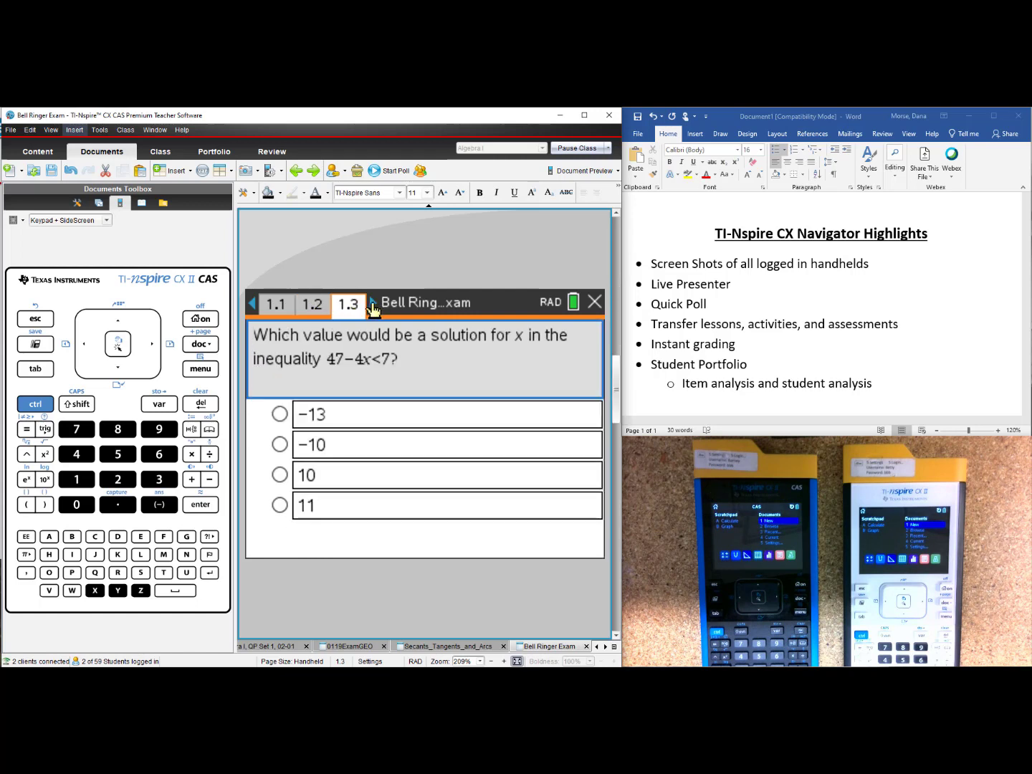
{"action": "left_click", "coordinate": [372, 306]}
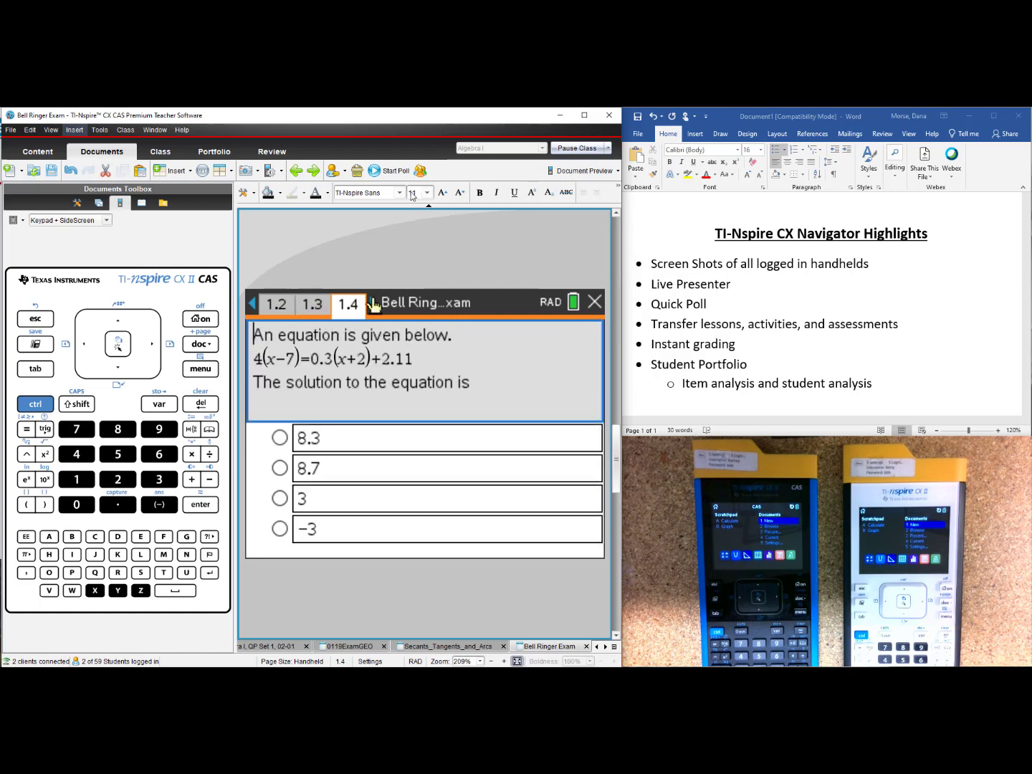
Step: Send the Bell Ringer Exam to the whole class, limited to logged-in students, in the Algebra I handheld folder
{"action": "left_click", "coordinate": [420, 171]}
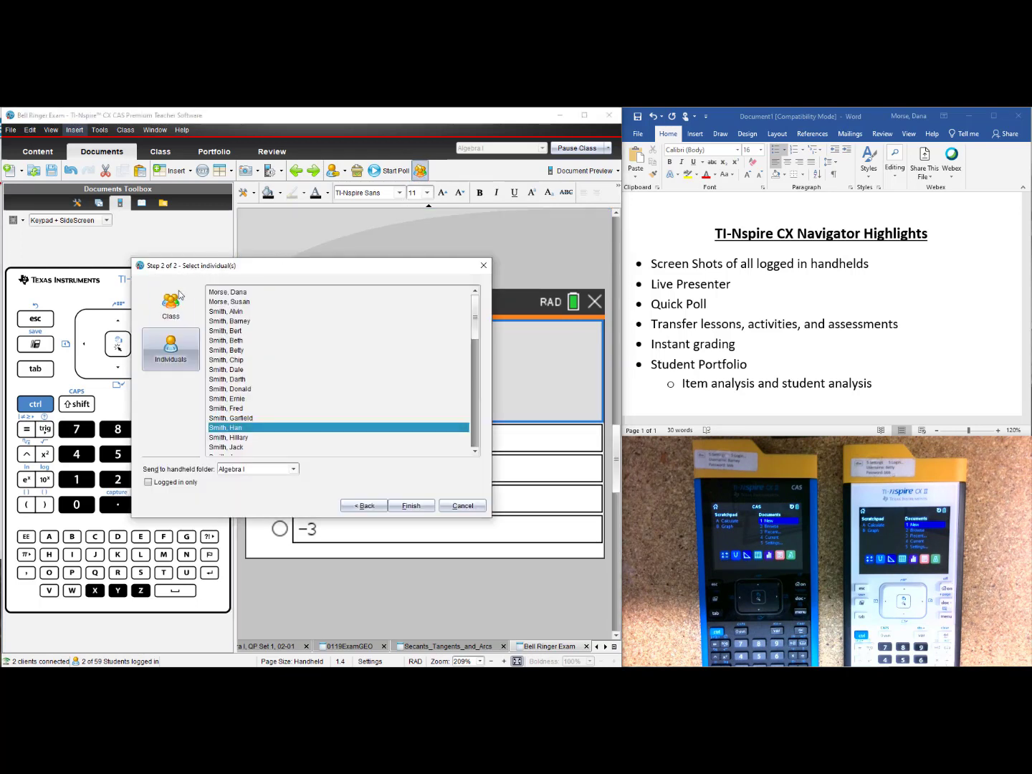
{"action": "left_click", "coordinate": [177, 317]}
{"action": "left_click", "coordinate": [162, 485]}
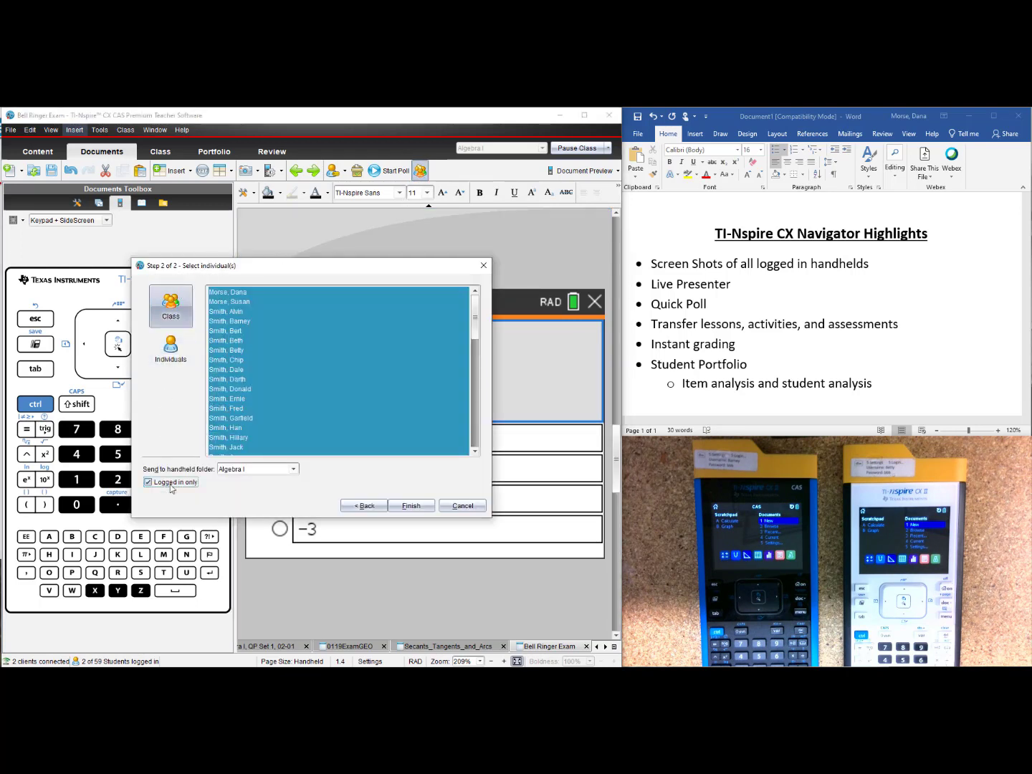
{"action": "left_click", "coordinate": [403, 507]}
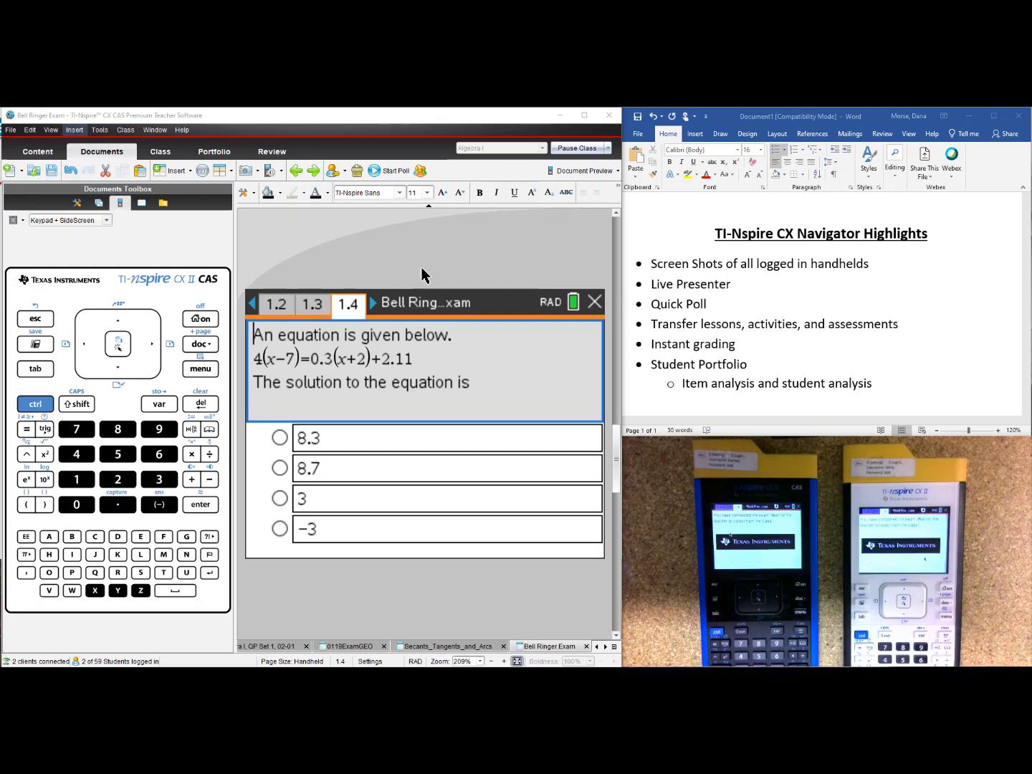
Step: Collect the Bell Ringer Exam from the class using its entry in the Algebra I class record
{"action": "left_click", "coordinate": [159, 151]}
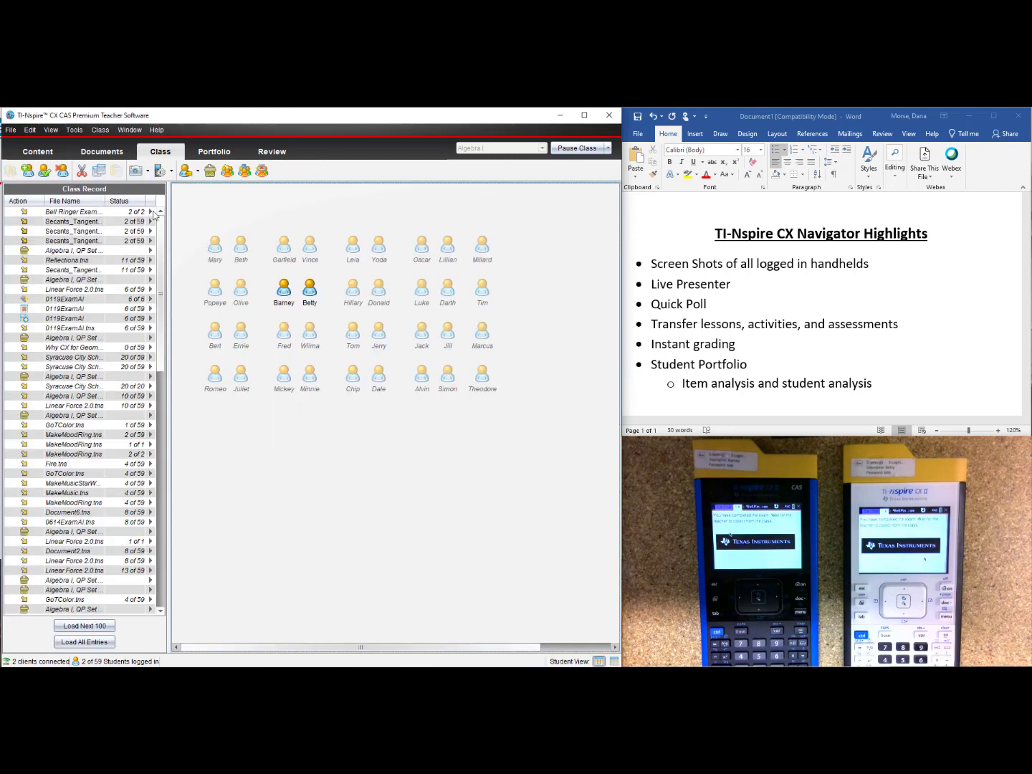
{"action": "left_click", "coordinate": [151, 212]}
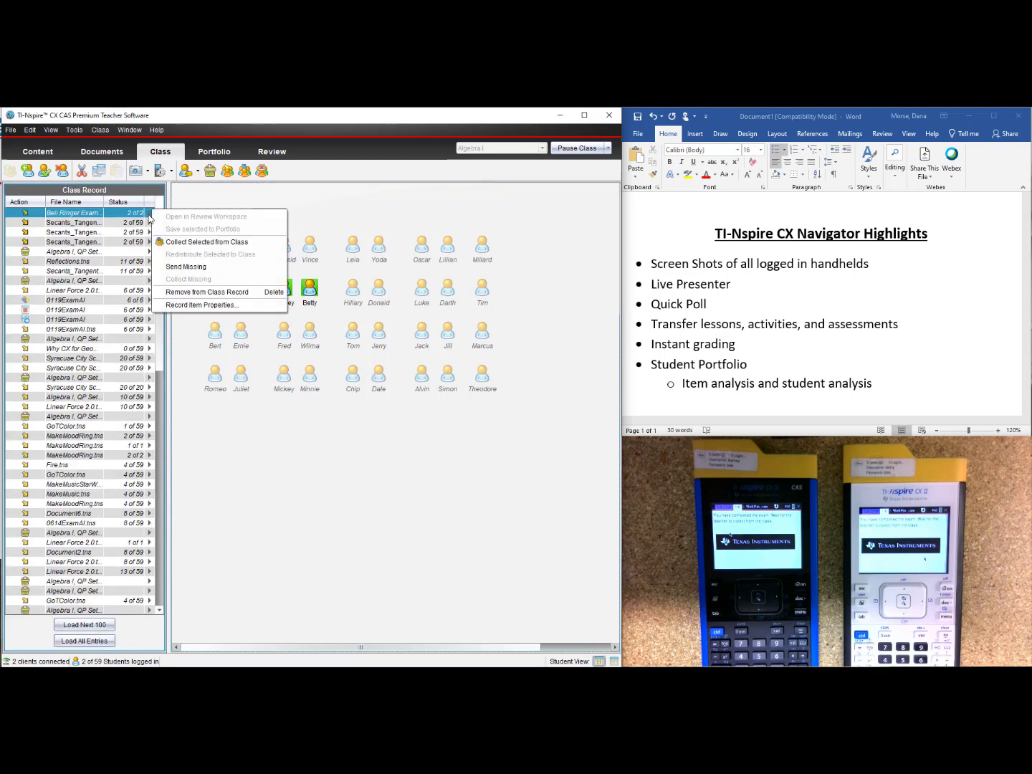
{"action": "left_click", "coordinate": [185, 242]}
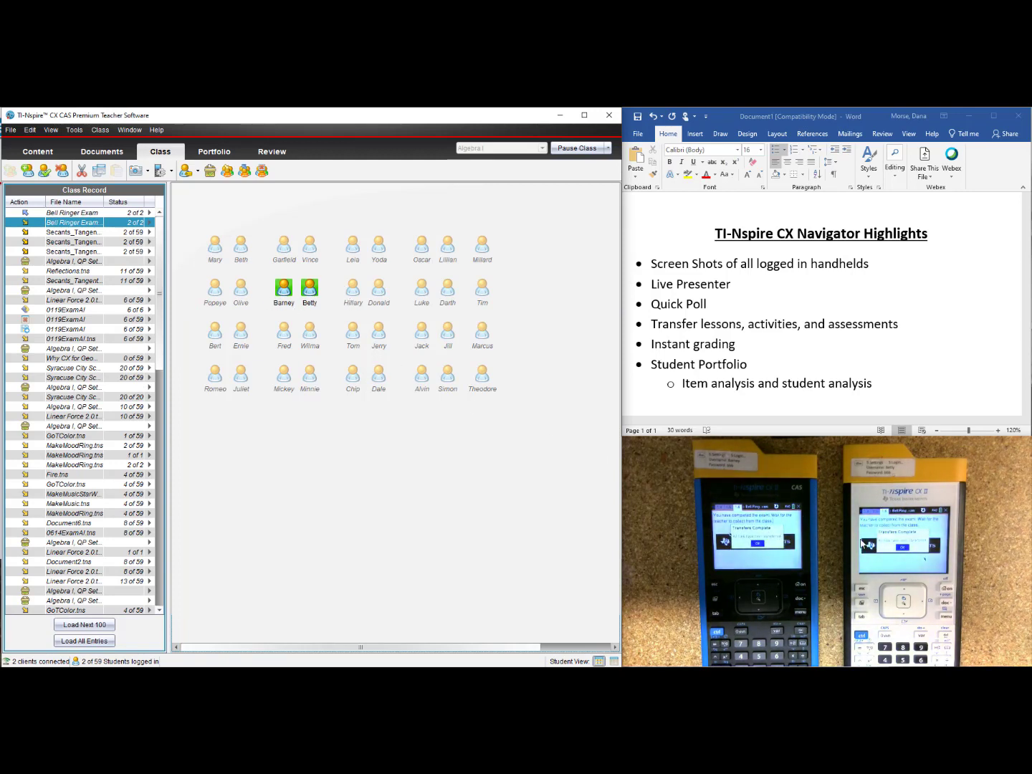
{"action": "left_click", "coordinate": [816, 519]}
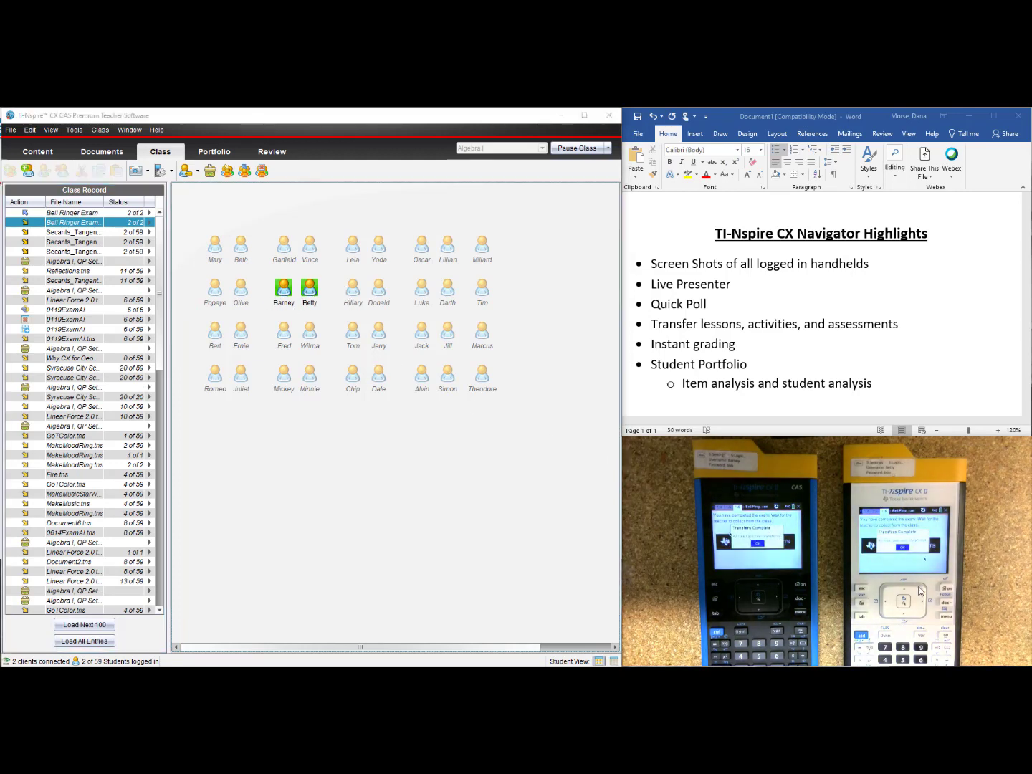
Step: Open the collected Bell Ringer Exam in the Review workspace and enlarge the window to full screen
{"action": "left_click", "coordinate": [149, 213]}
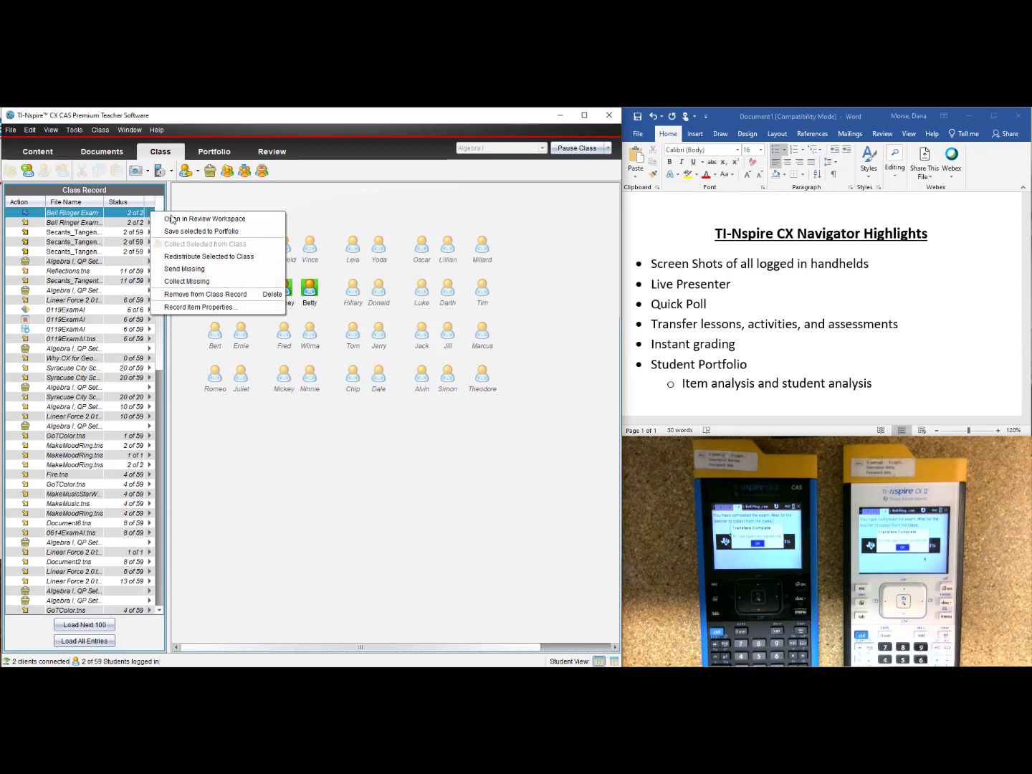
{"action": "left_click", "coordinate": [179, 223]}
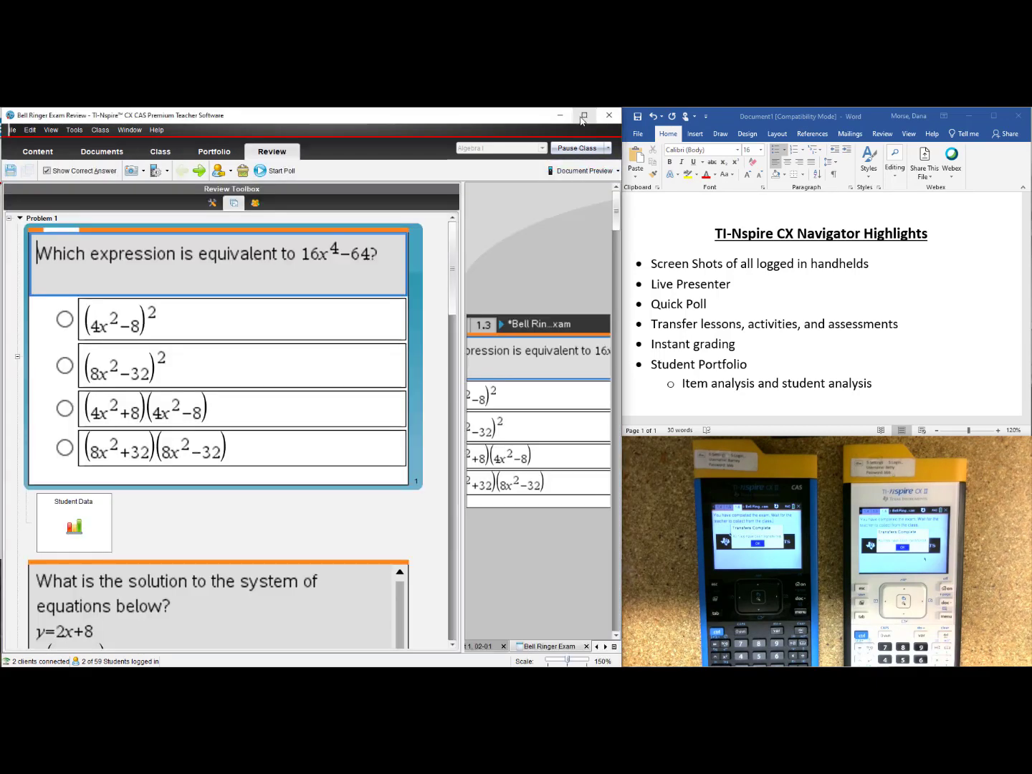
{"action": "left_click", "coordinate": [583, 116]}
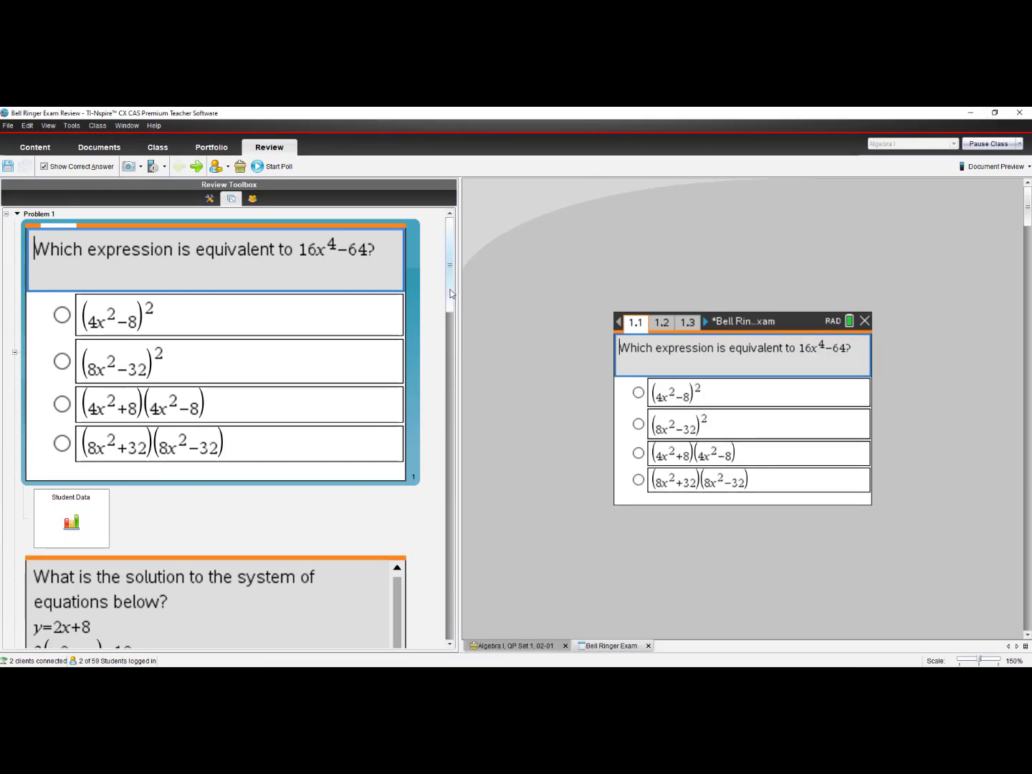
Step: Examine the student data charts for the first three Bell Ringer Exam questions, selecting questions 2 and 3 in turn
{"action": "left_click", "coordinate": [71, 518]}
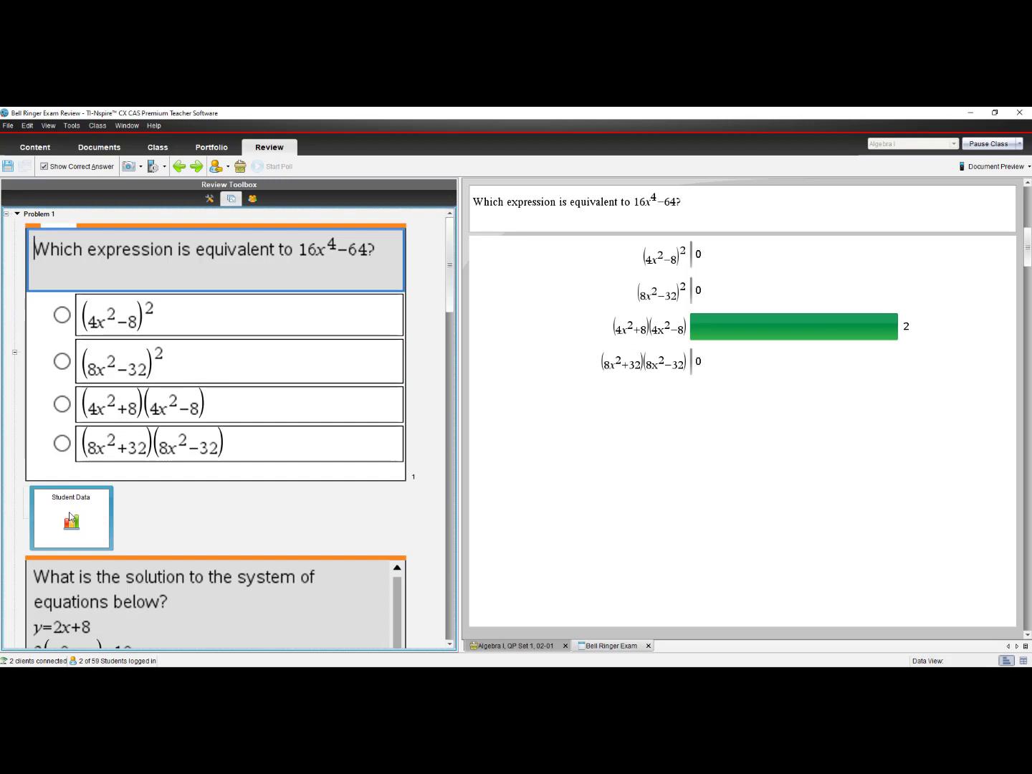
{"action": "left_click_drag", "start_coordinate": [453, 292], "coordinate": [458, 359]}
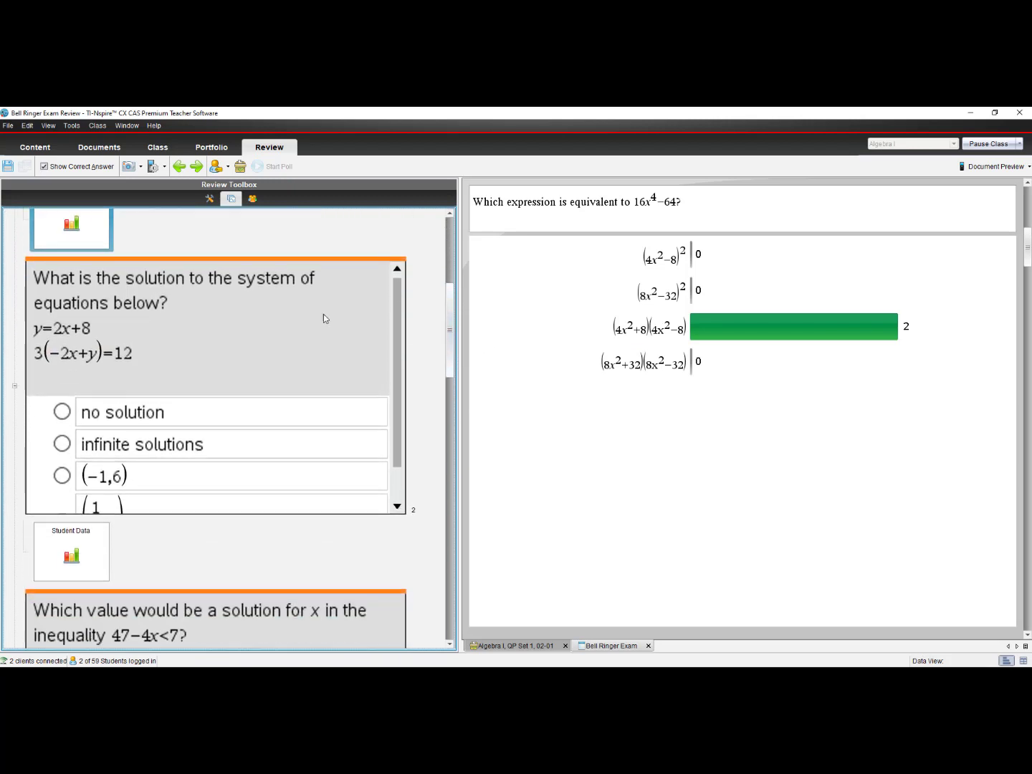
{"action": "left_click", "coordinate": [358, 323]}
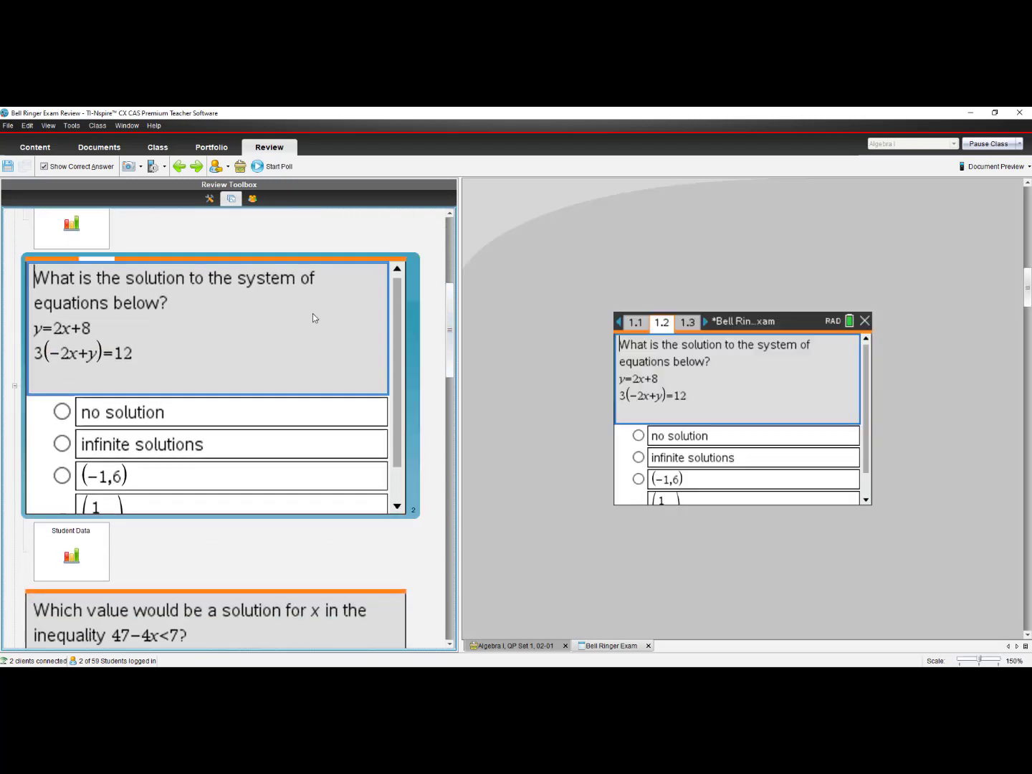
{"action": "left_click", "coordinate": [69, 557]}
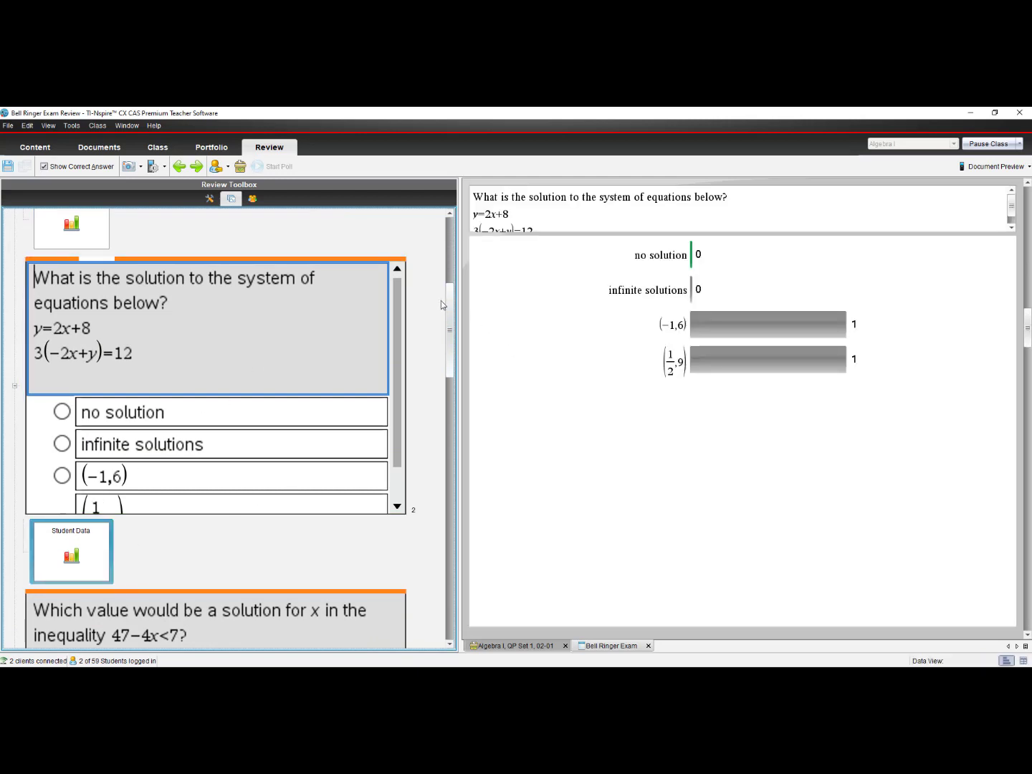
{"action": "left_click_drag", "start_coordinate": [449, 305], "coordinate": [449, 379]}
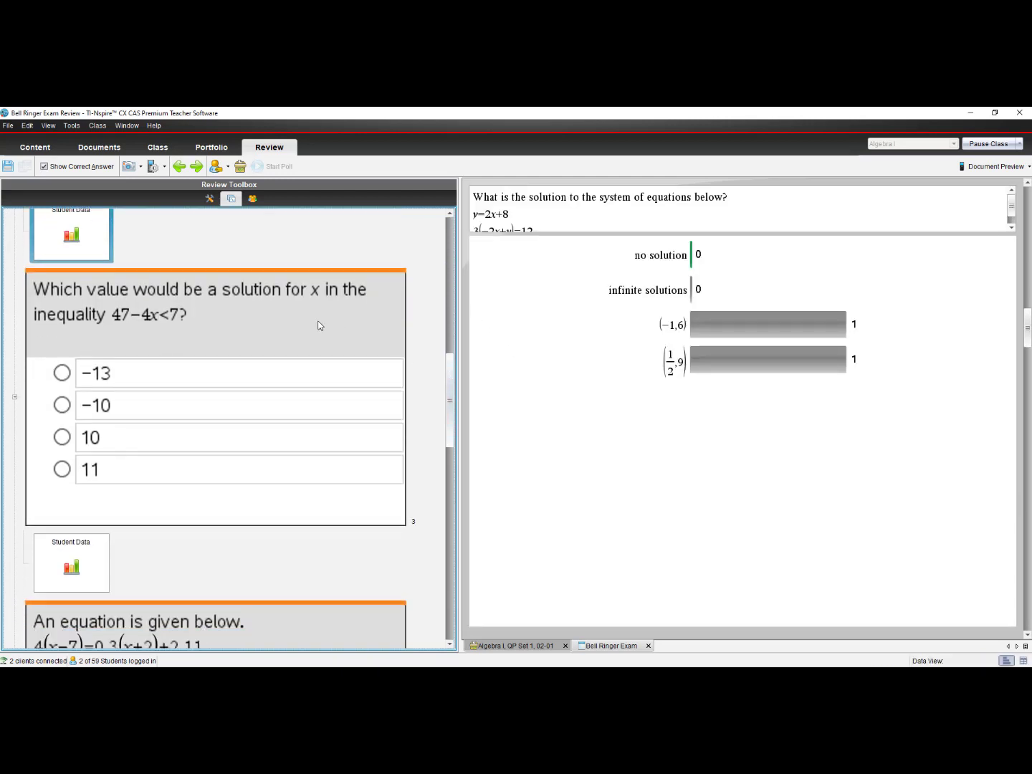
{"action": "left_click", "coordinate": [320, 326]}
{"action": "left_click", "coordinate": [92, 580]}
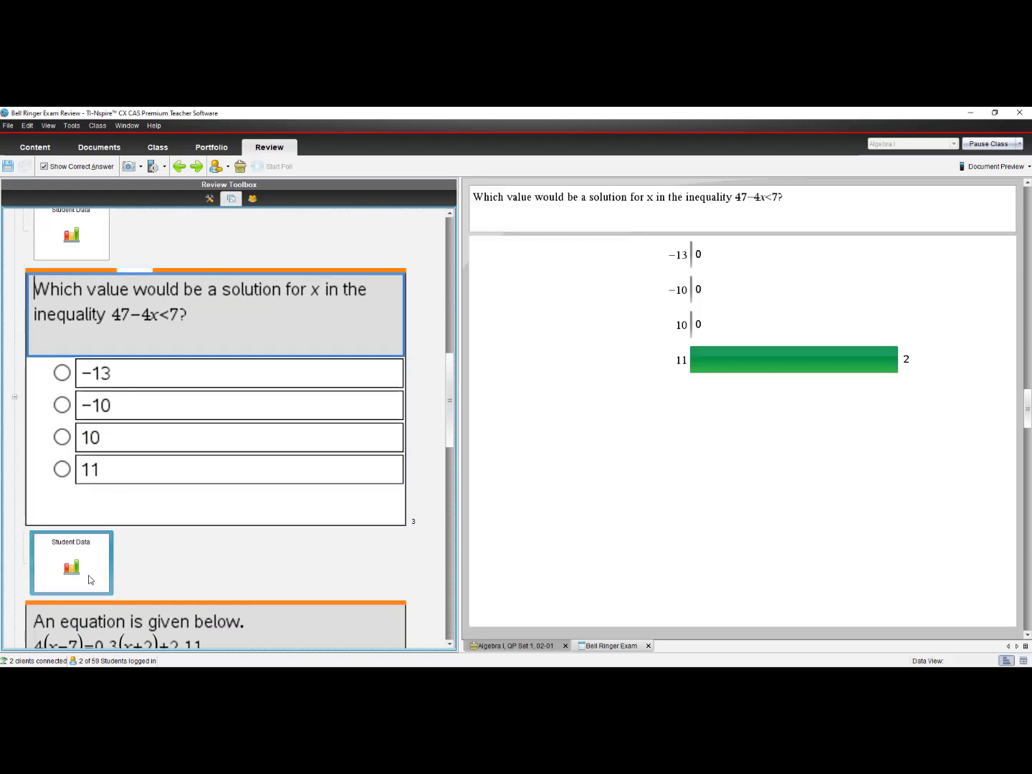
Step: Examine questions 4 and 5 of the Bell Ringer Exam together with their student data charts
{"action": "left_click_drag", "start_coordinate": [449, 413], "coordinate": [449, 484]}
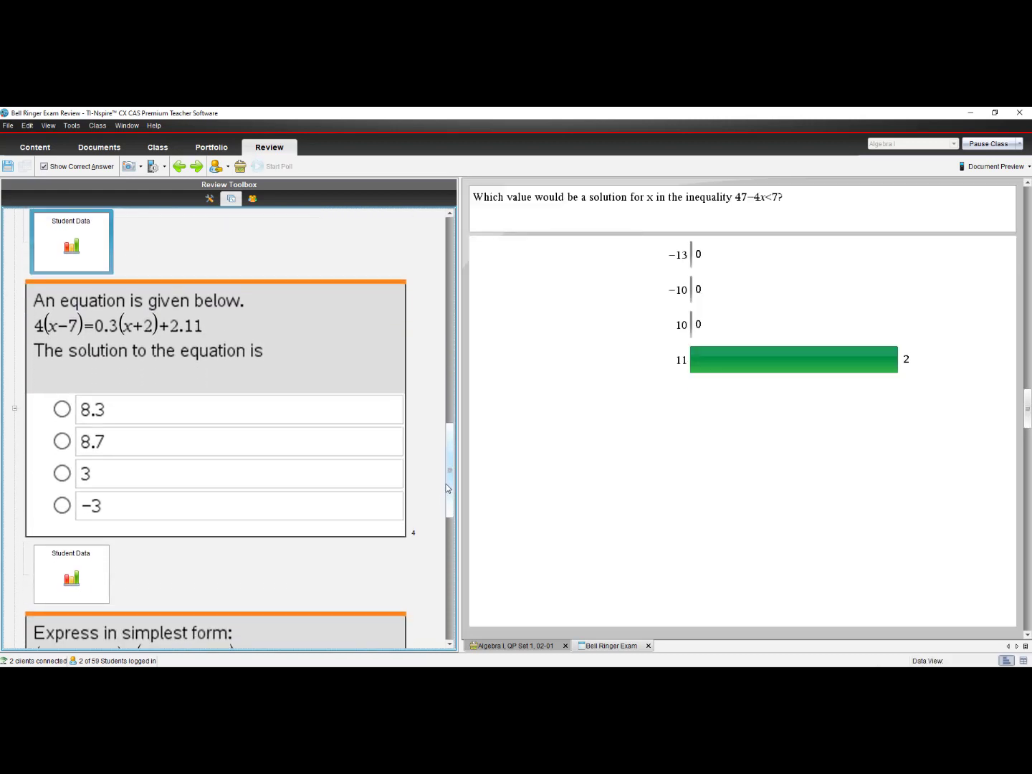
{"action": "left_click", "coordinate": [285, 339]}
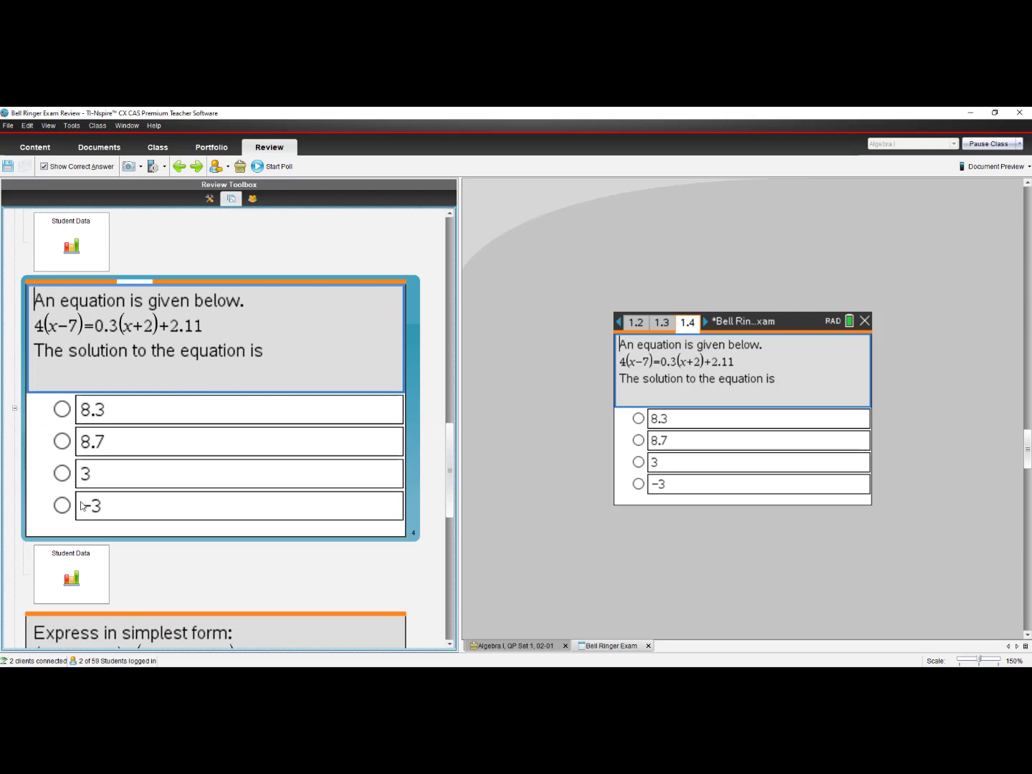
{"action": "left_click", "coordinate": [66, 583]}
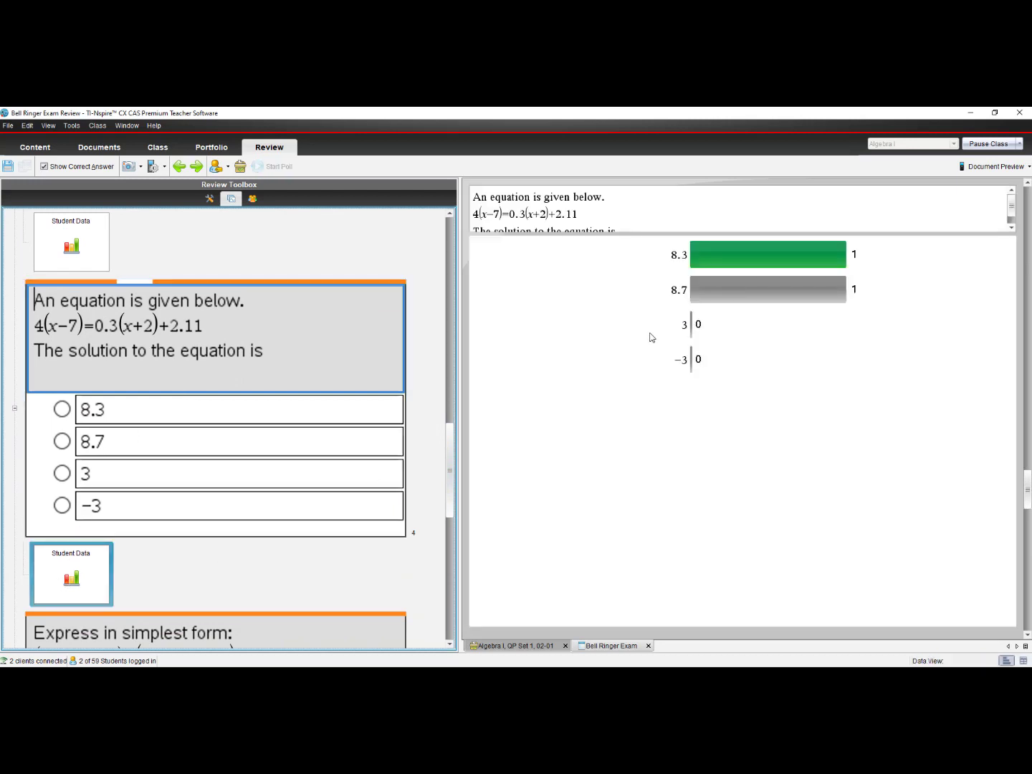
{"action": "left_click_drag", "start_coordinate": [448, 451], "coordinate": [444, 521]}
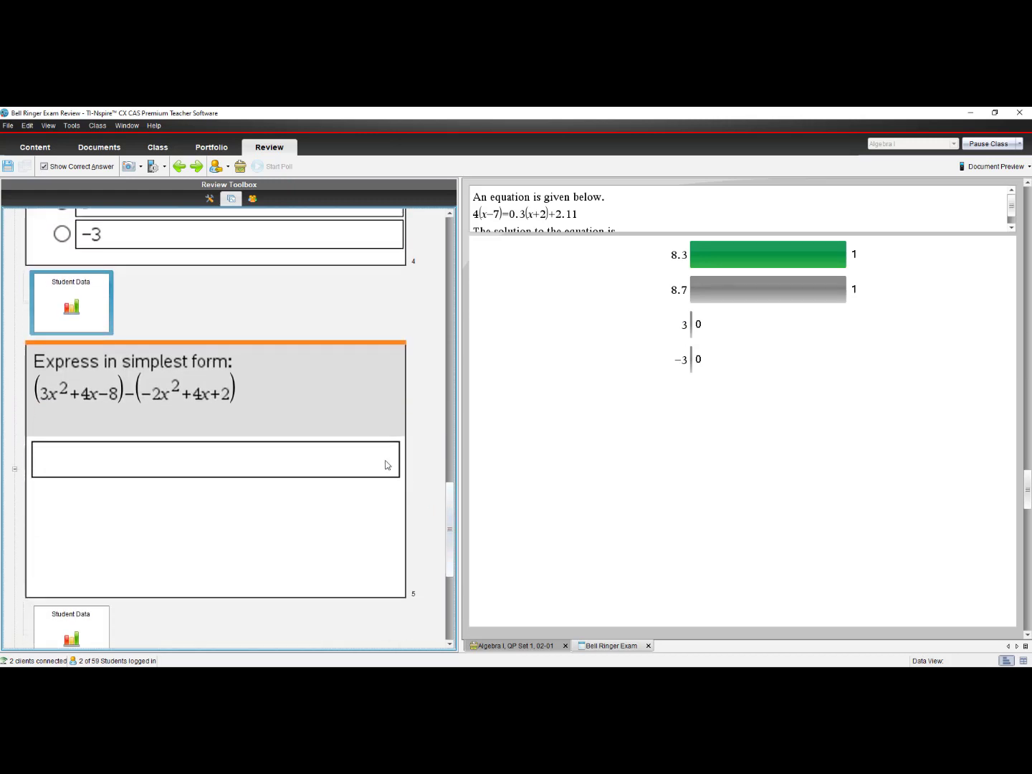
{"action": "left_click", "coordinate": [310, 403]}
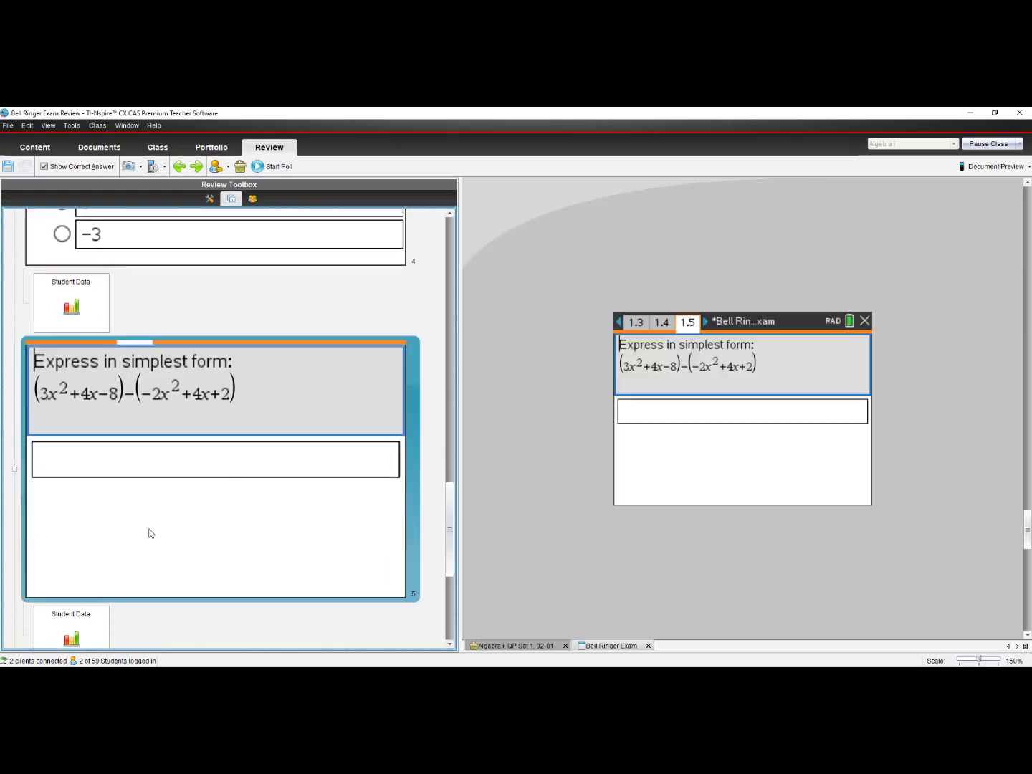
{"action": "left_click", "coordinate": [78, 636]}
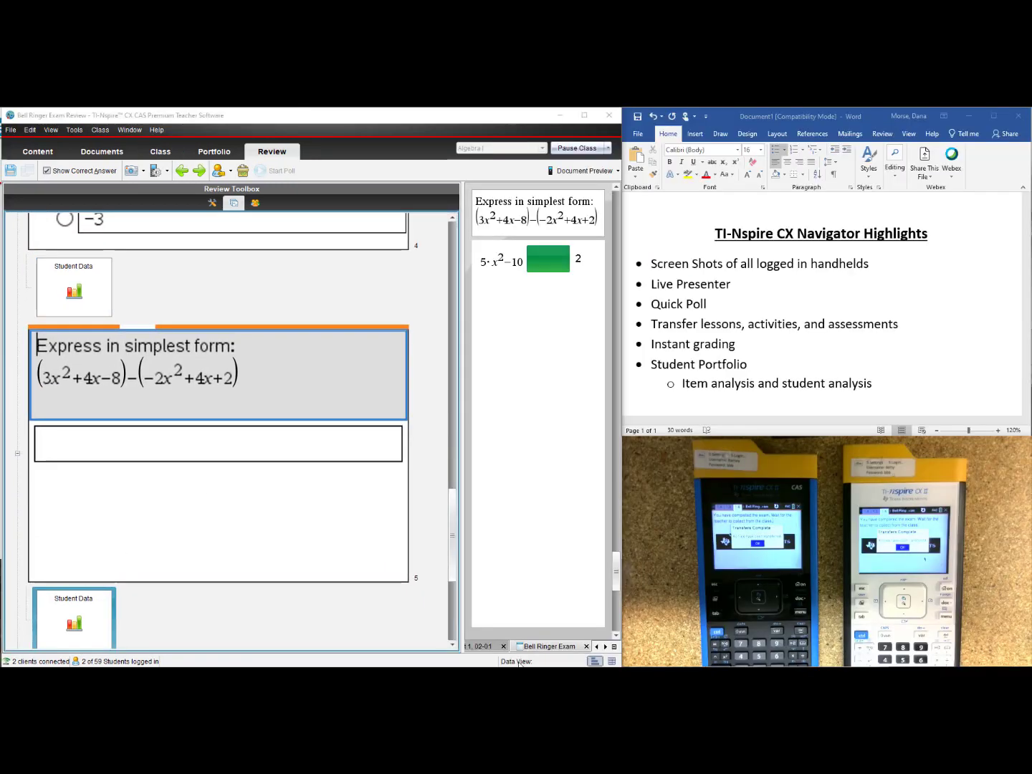
Step: Save the exam results to the portfolio as a new column named Bell Ringer Exam 2
{"action": "left_click", "coordinate": [10, 171]}
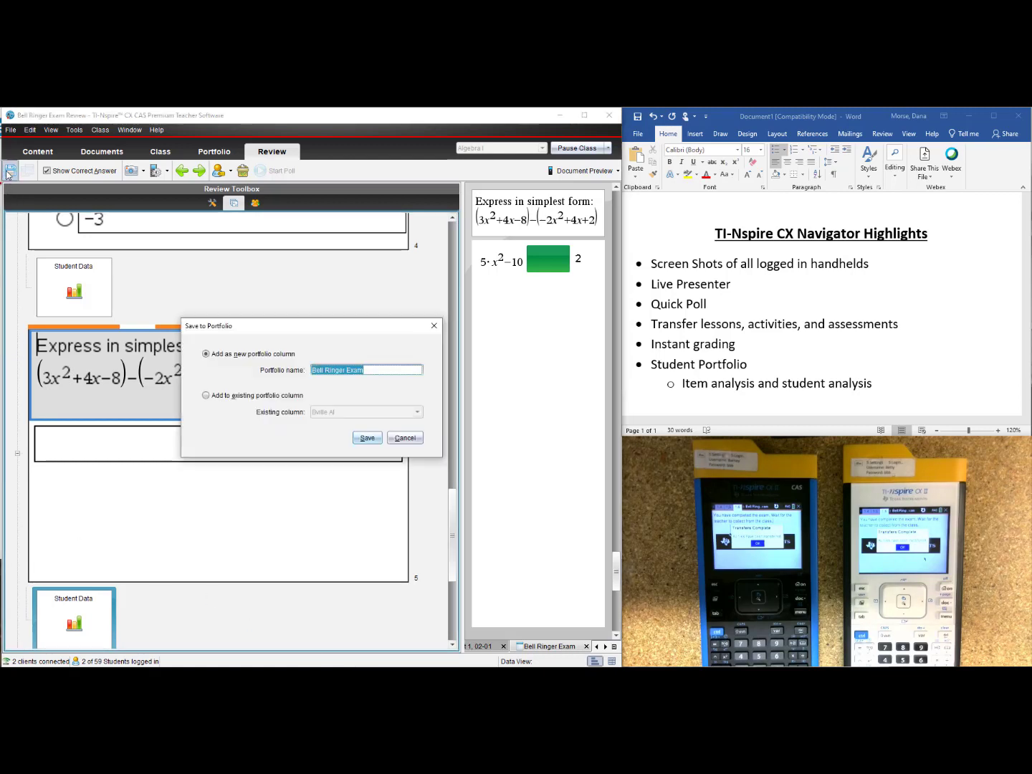
{"action": "left_click", "coordinate": [373, 371]}
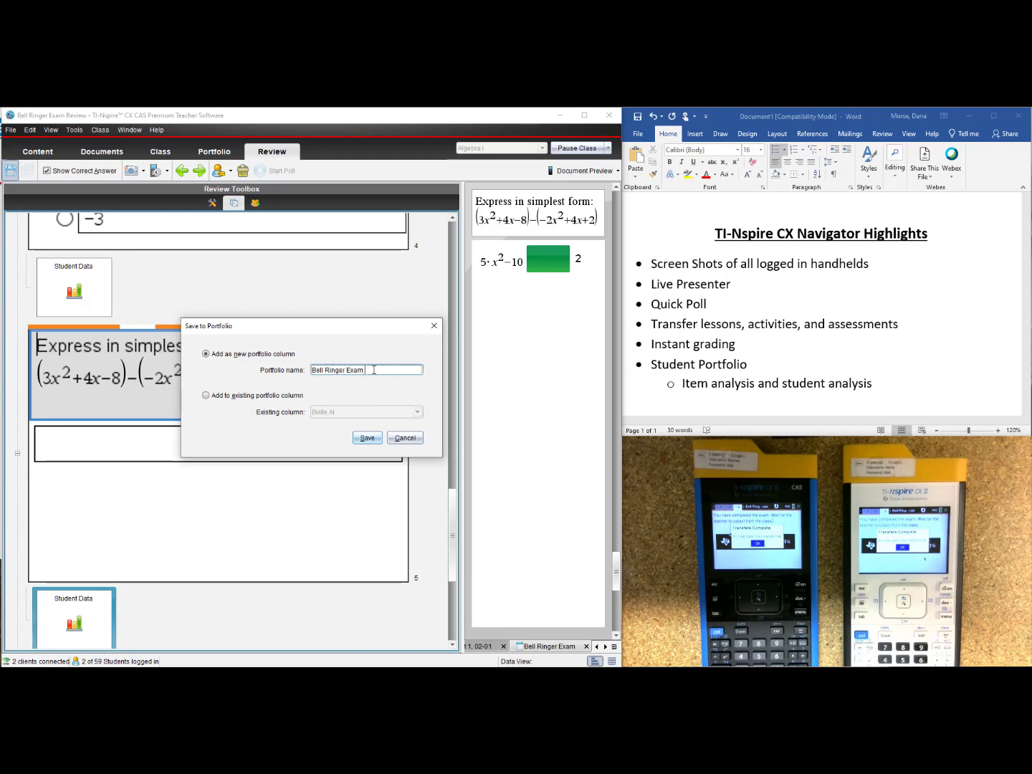
{"action": "type", "text": "2"}
{"action": "left_click", "coordinate": [366, 438]}
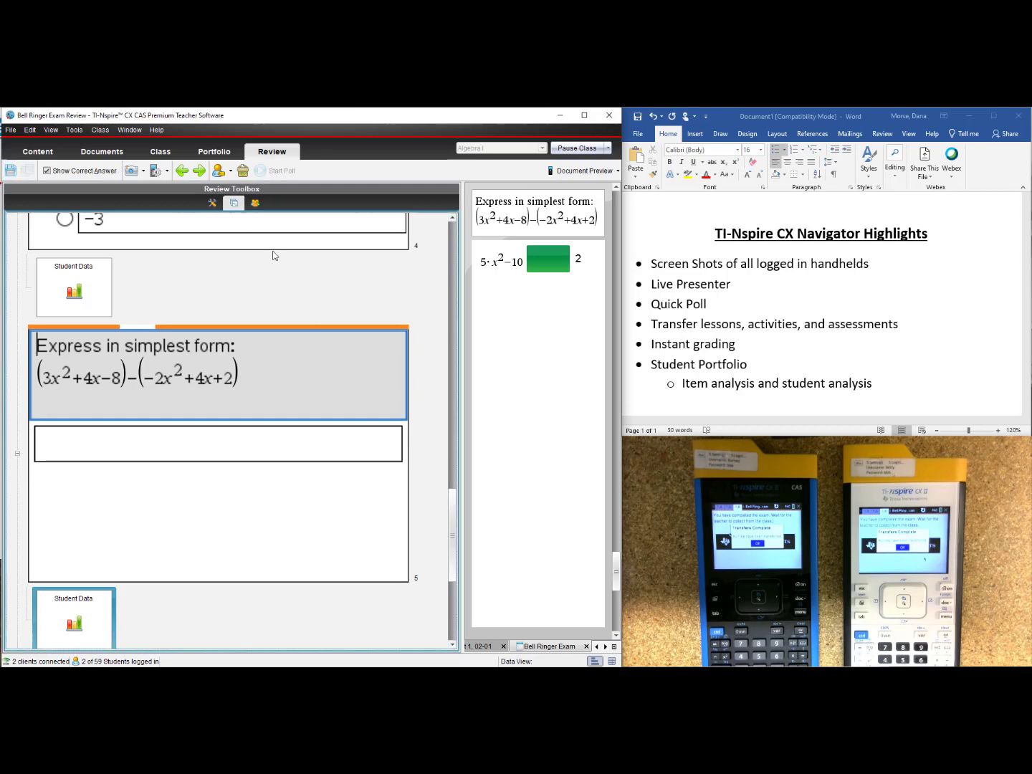
Step: Open the Bell Ringer Exam 2 assignment in the portfolio to view each student's scores by question
{"action": "left_click", "coordinate": [218, 154]}
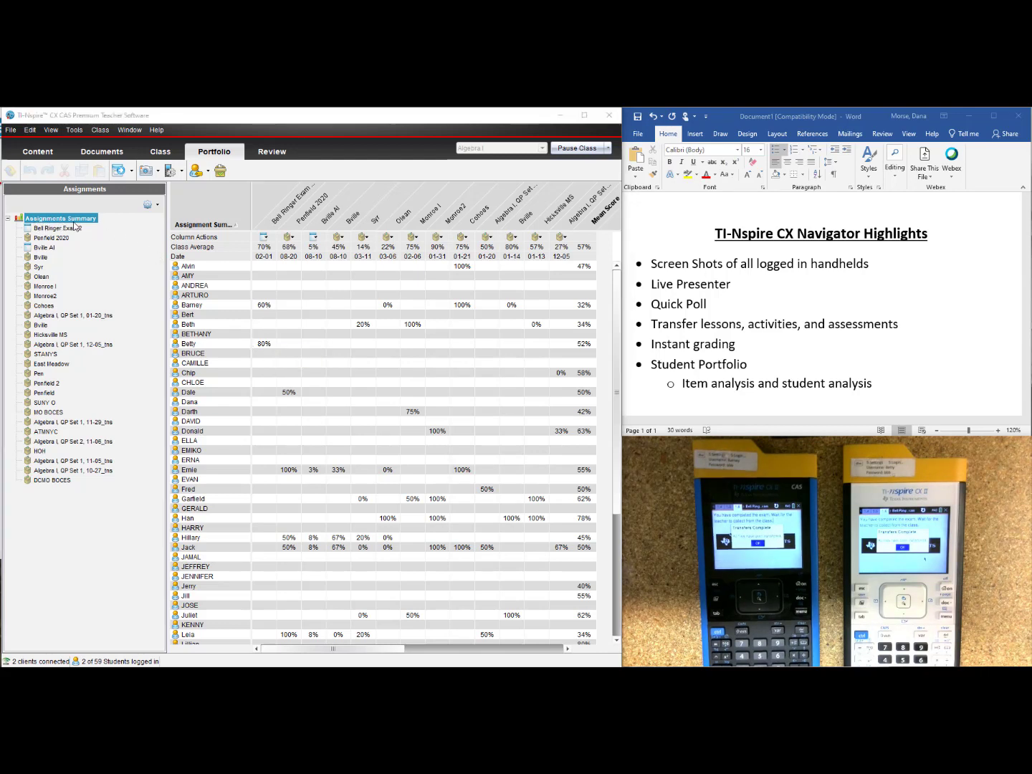
{"action": "left_click", "coordinate": [58, 229]}
{"action": "left_click", "coordinate": [58, 231]}
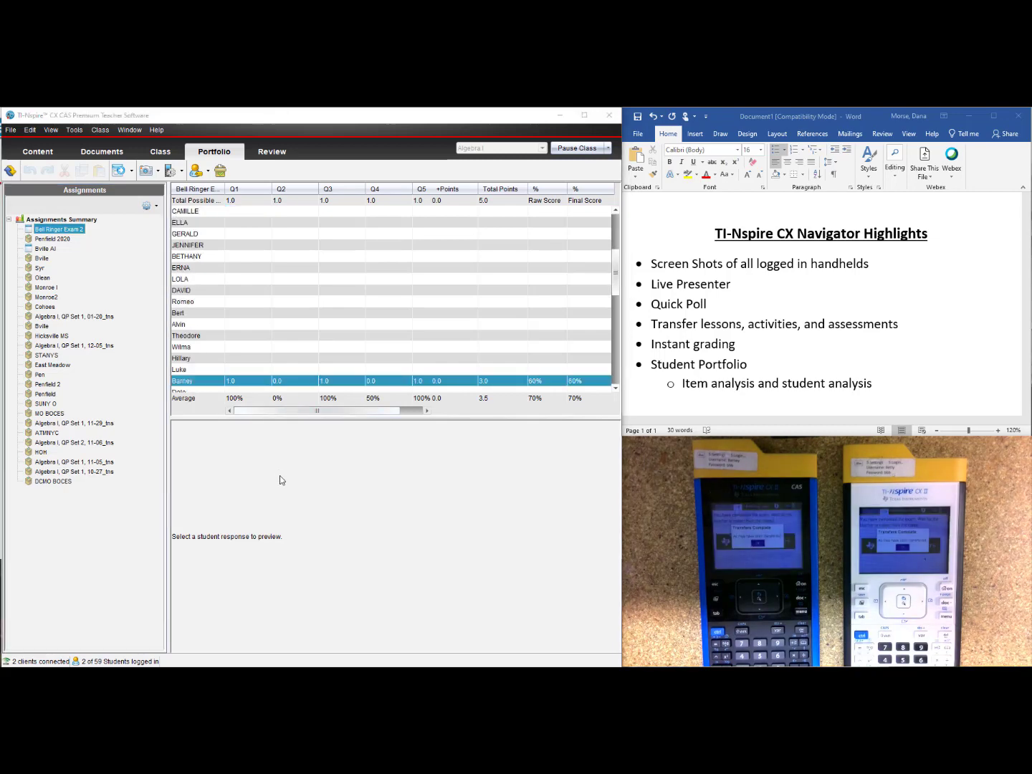
Step: Review the highlighted student's individual responses to questions Q1 through Q4 of Bell Ringer Exam 2
{"action": "left_click", "coordinate": [240, 385]}
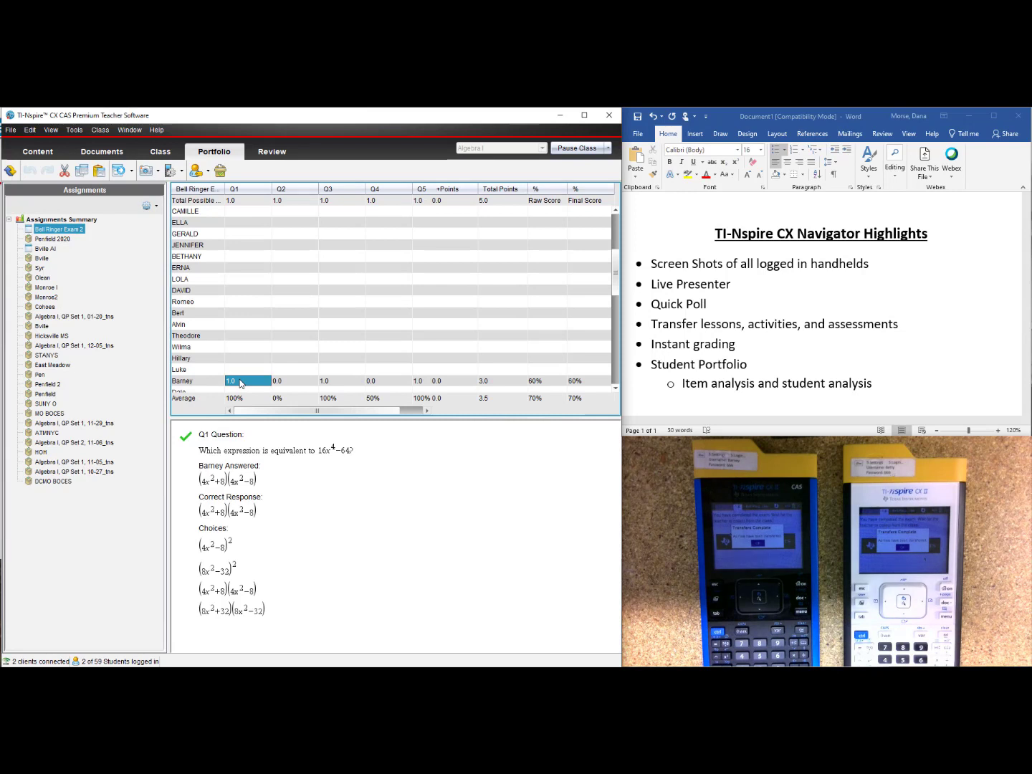
{"action": "left_click", "coordinate": [291, 383]}
{"action": "left_click", "coordinate": [335, 383]}
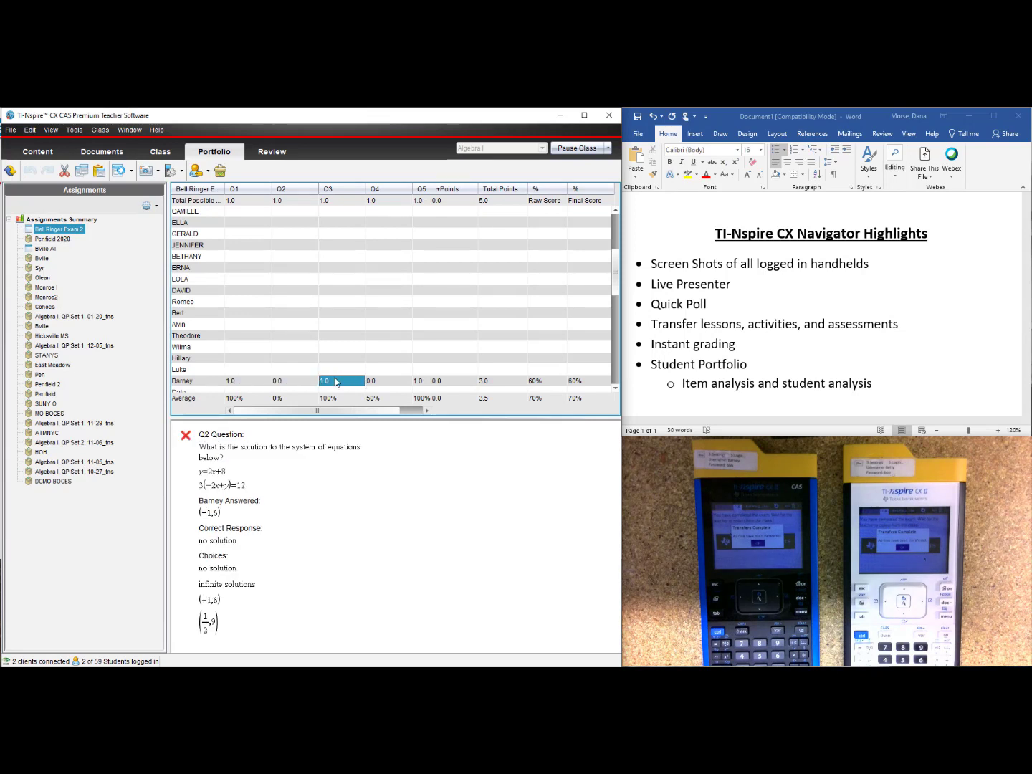
{"action": "left_click", "coordinate": [393, 383]}
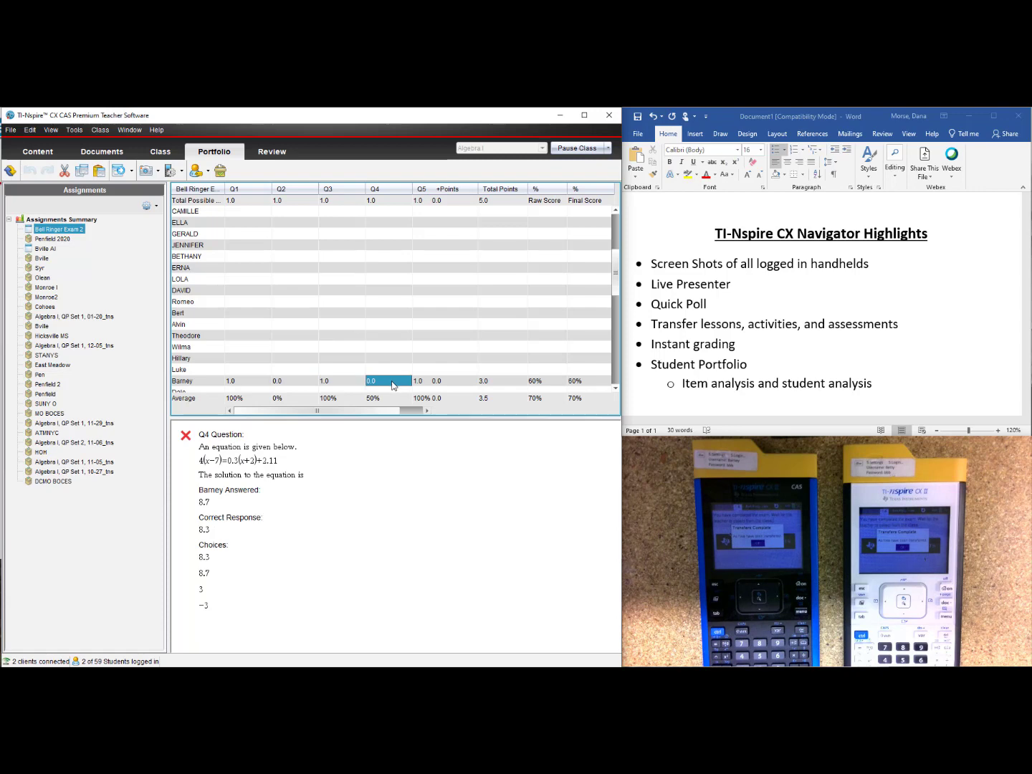
{"action": "double_click", "coordinate": [393, 383]}
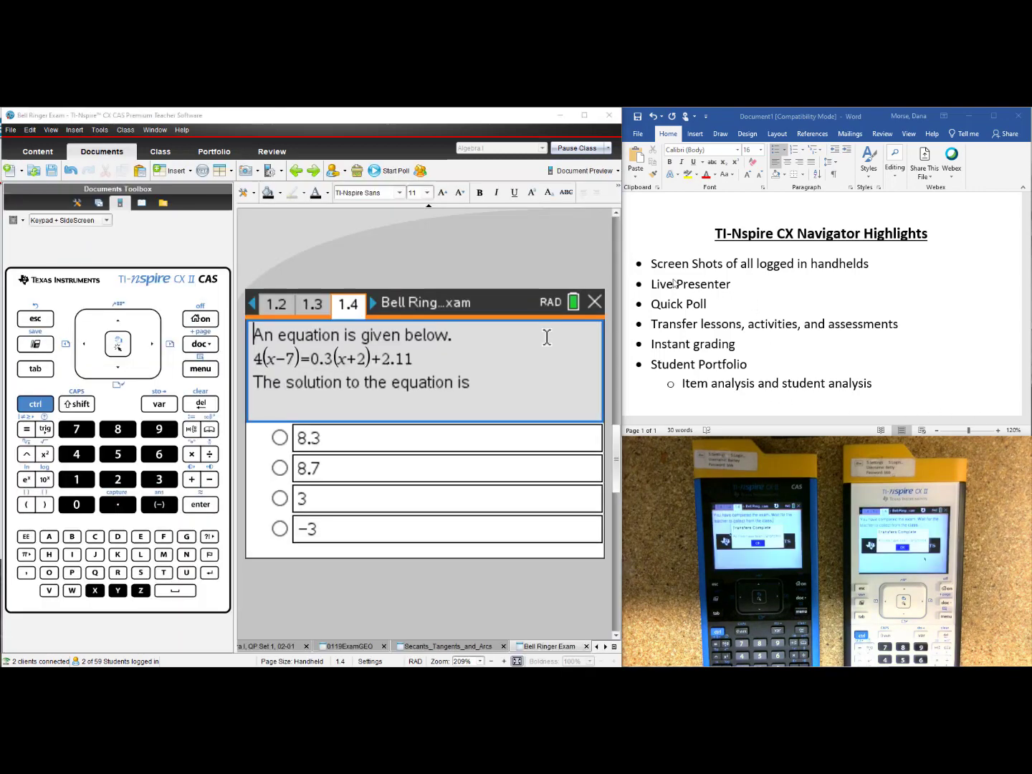